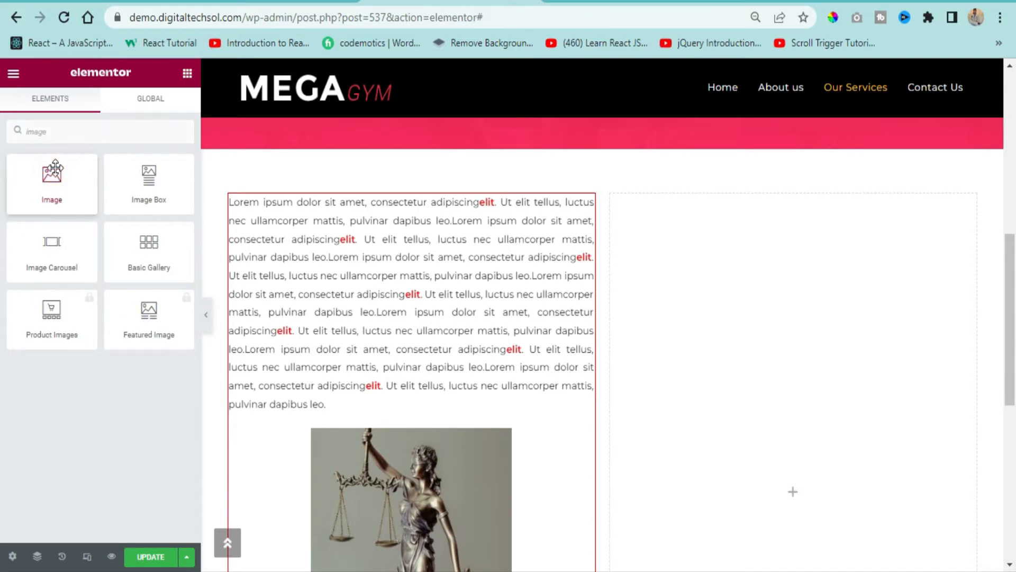
# Add an Image widget to the empty column, using why-us-pic1.jpg from the media library at Full size.
pyautogui.moveTo(52, 166); pyautogui.dragTo(786, 322)
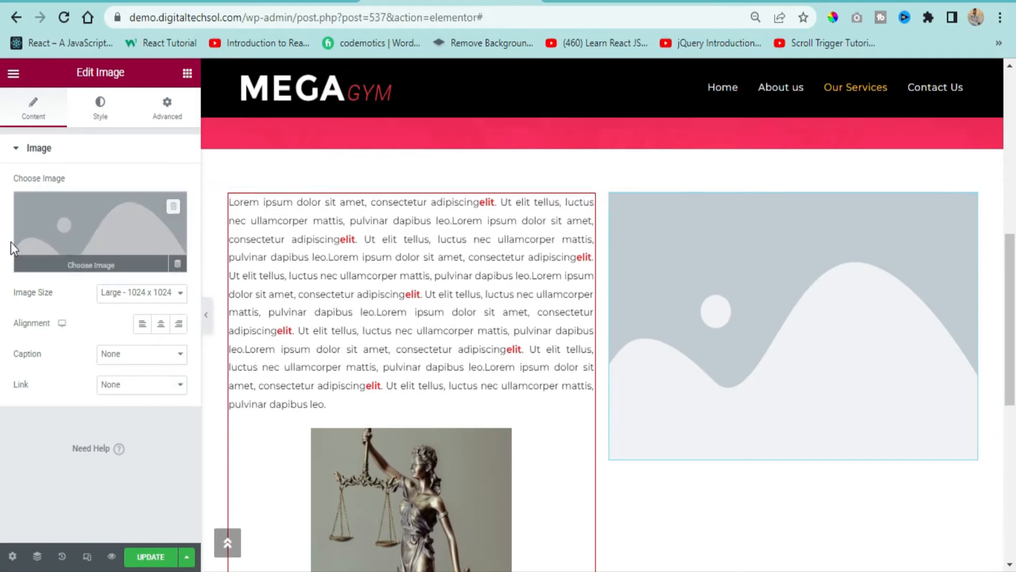
pyautogui.click(88, 219)
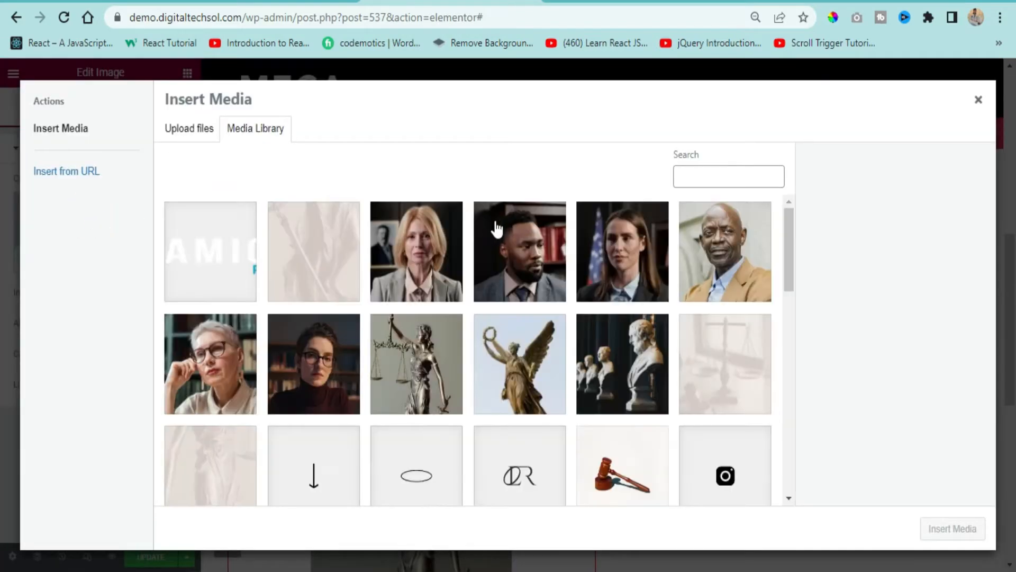
pyautogui.click(558, 379)
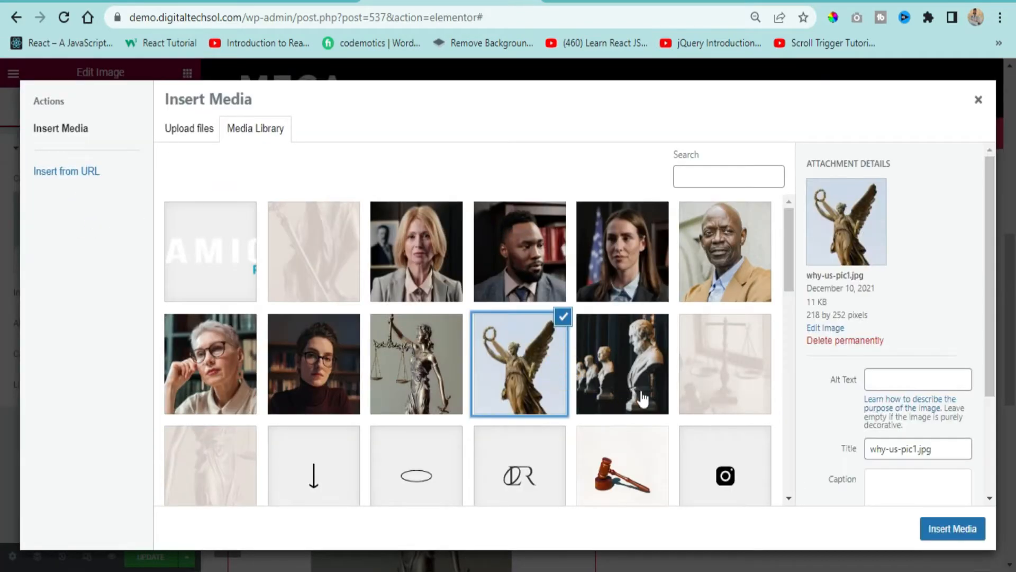
pyautogui.click(956, 530)
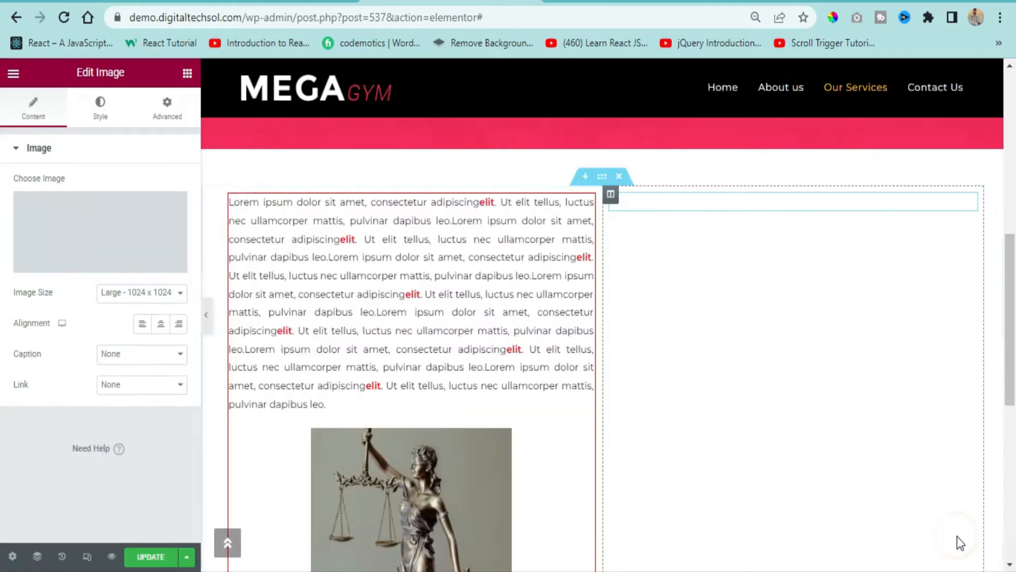
pyautogui.click(119, 292)
pyautogui.click(119, 416)
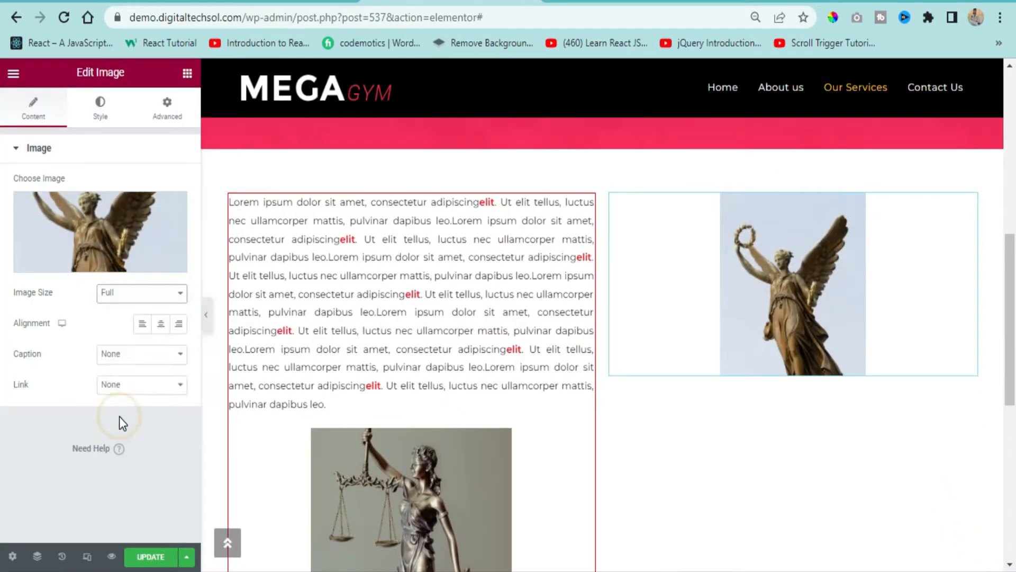
# Replace the widget's image with chef_2_pic.jpg from the media library.
pyautogui.click(85, 229)
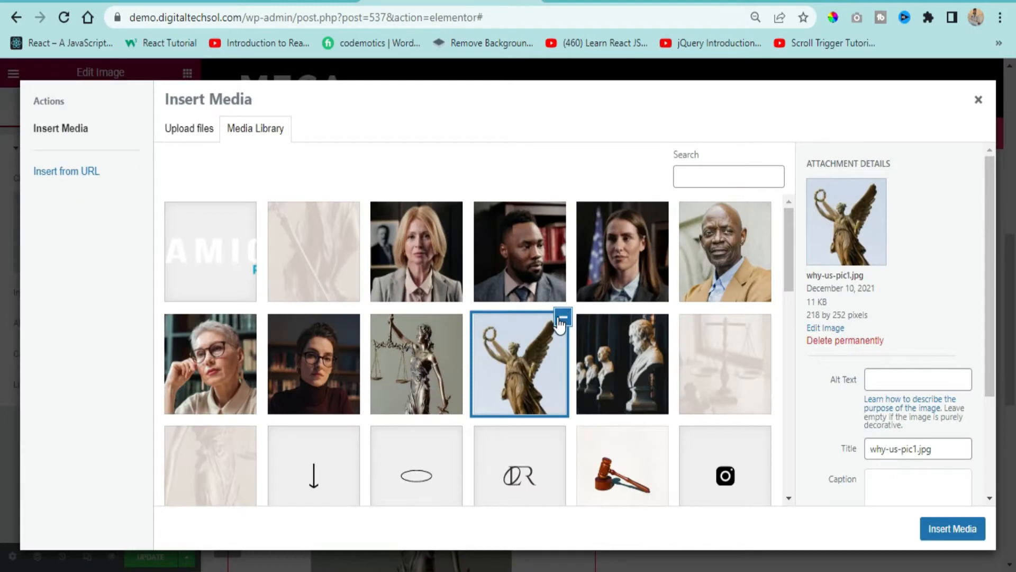
pyautogui.scroll(-2, 562, 266)
pyautogui.click(563, 266)
pyautogui.scroll(-3, 390, 334)
pyautogui.click(410, 344)
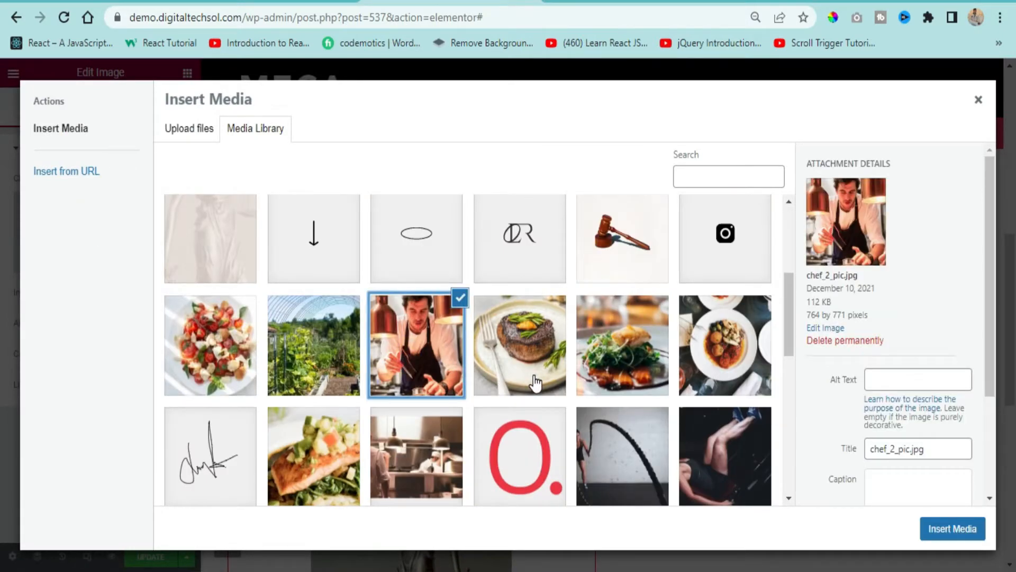
pyautogui.click(582, 378)
pyautogui.click(395, 377)
pyautogui.click(332, 380)
pyautogui.click(397, 375)
pyautogui.click(931, 529)
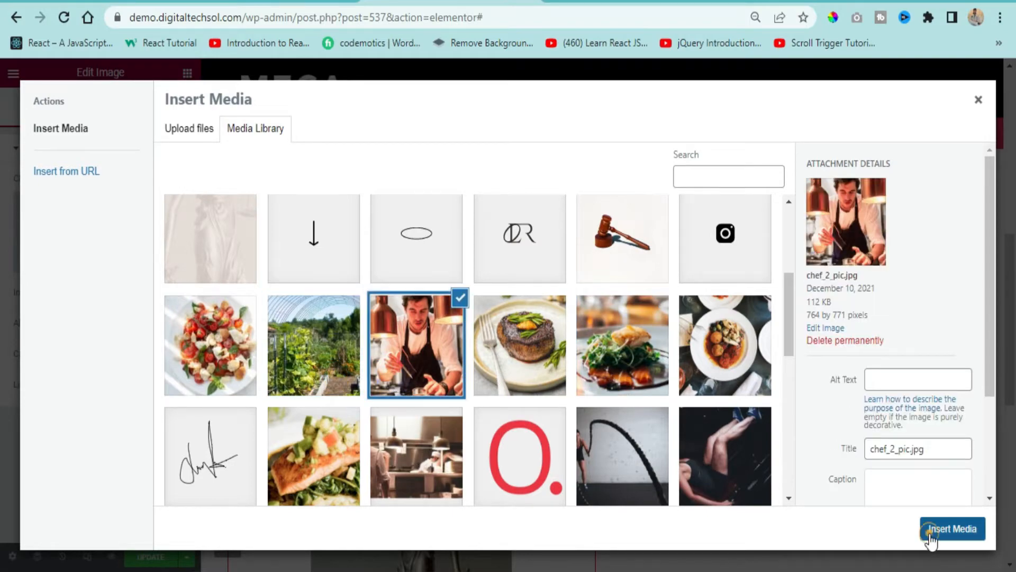
pyautogui.scroll(-5, 762, 211)
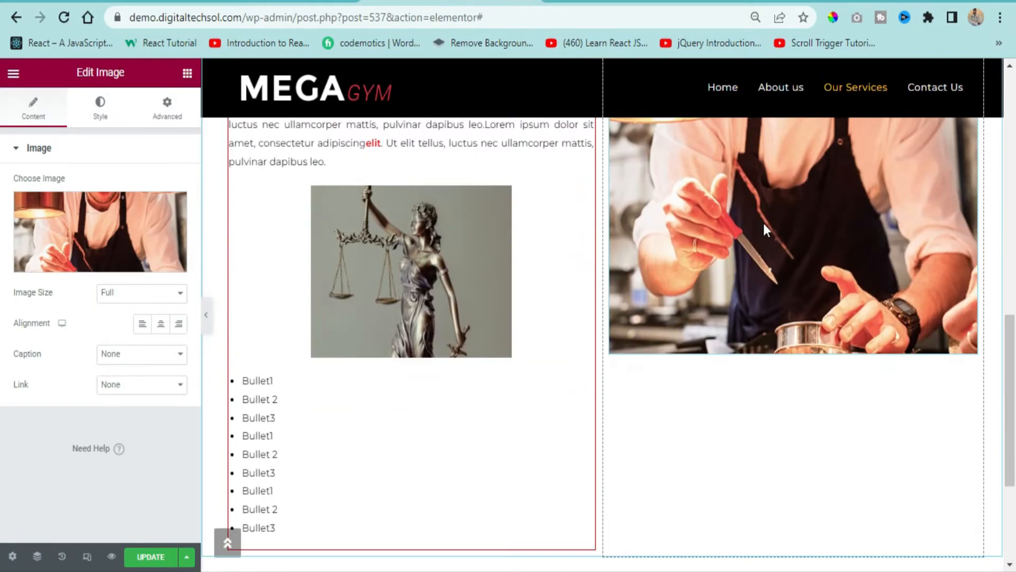
pyautogui.scroll(5, 763, 221)
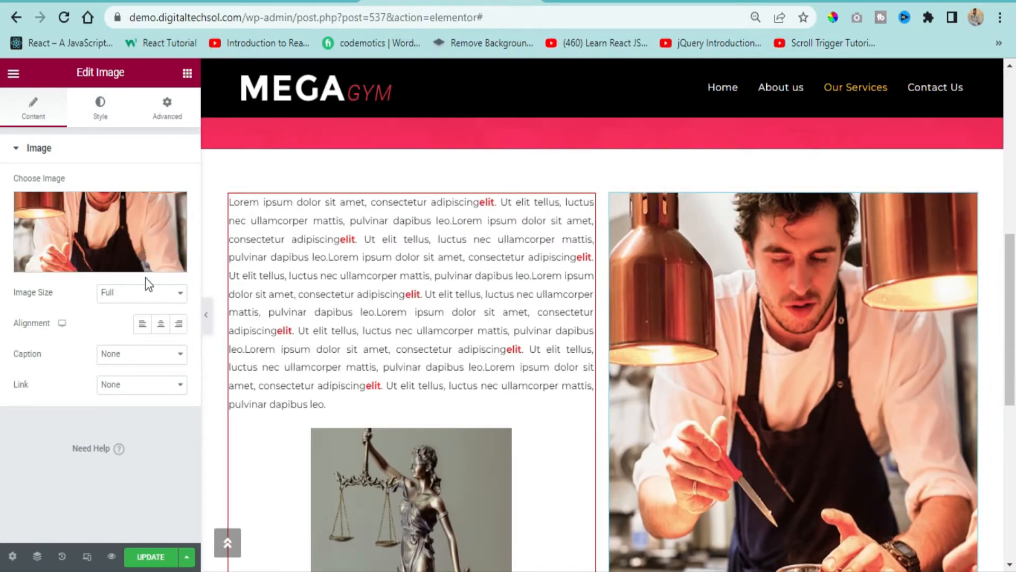
# Try the Full, Thumbnail - 150 x 150 and Medium - 300 x 300 size presets on the chef image.
pyautogui.click(116, 299)
pyautogui.click(113, 412)
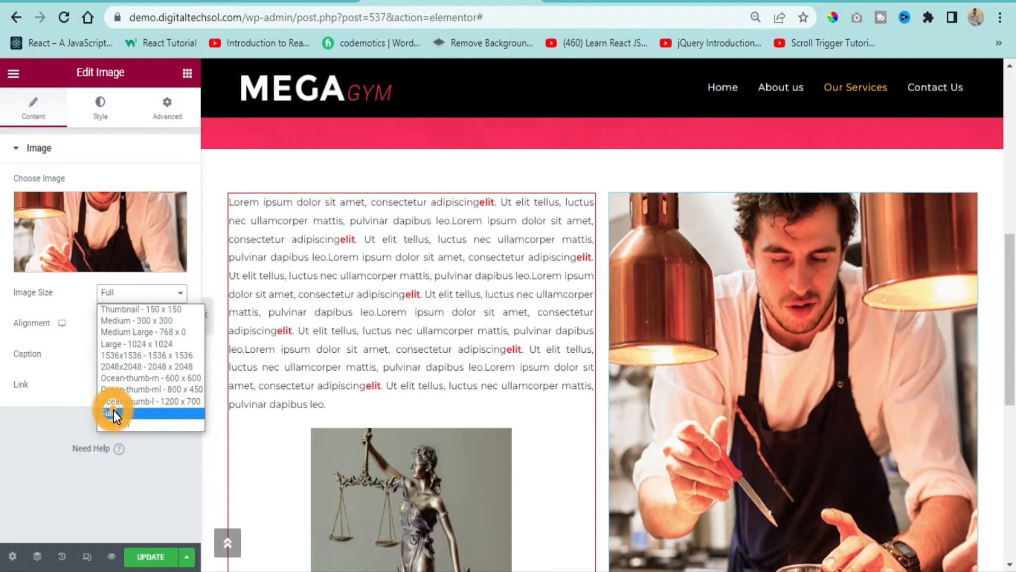
pyautogui.click(155, 294)
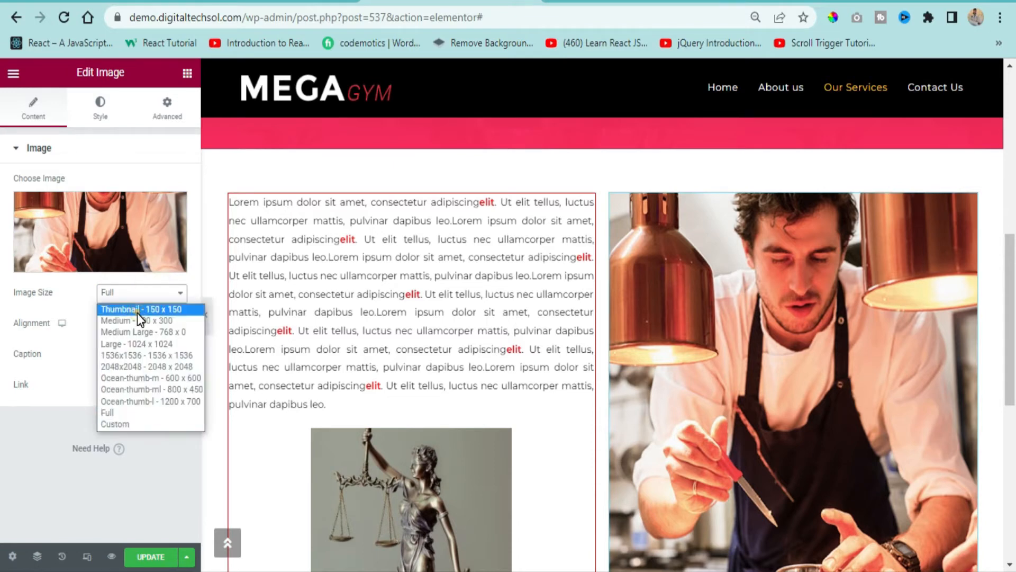
pyautogui.click(137, 311)
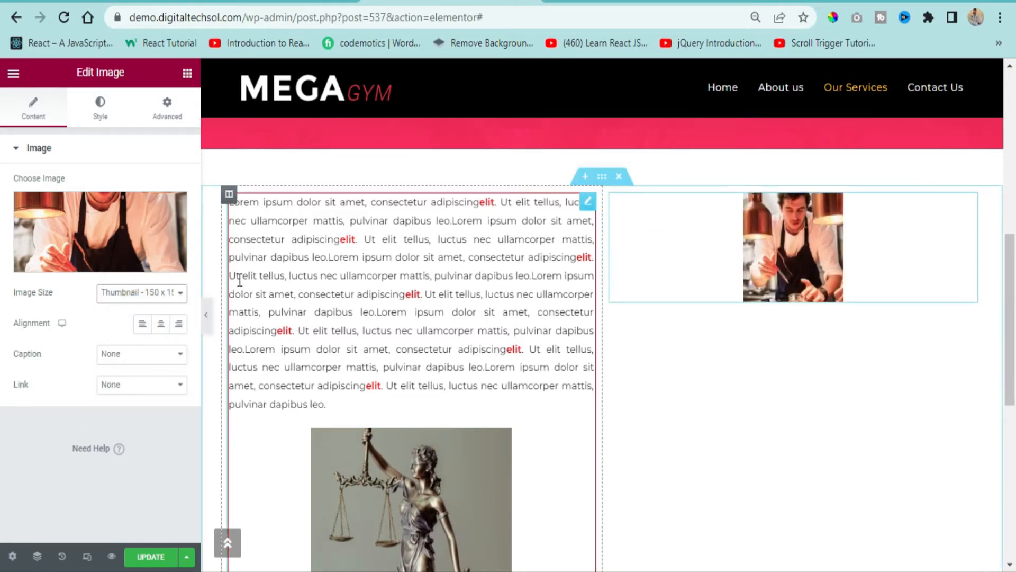
pyautogui.click(140, 300)
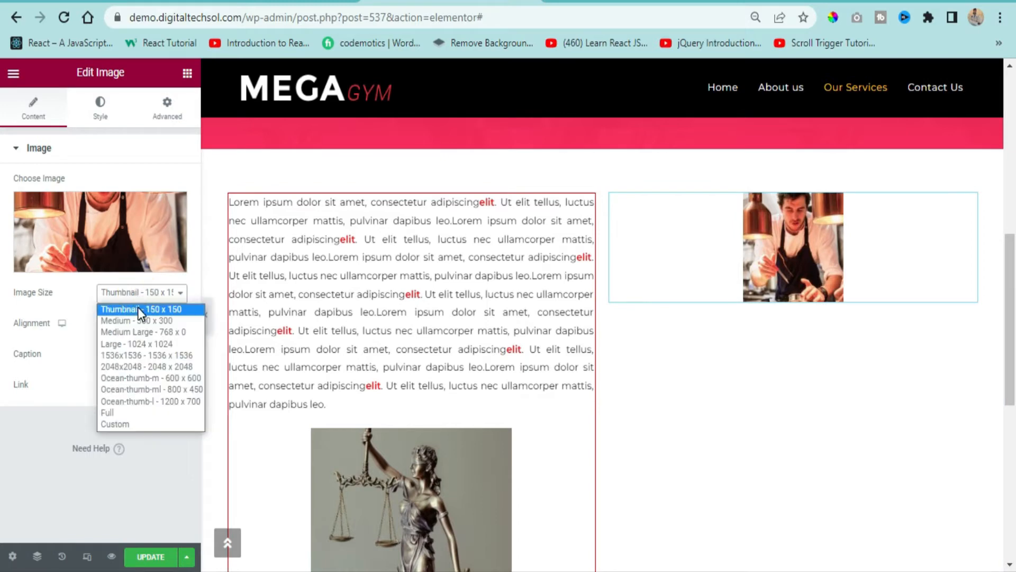
pyautogui.click(138, 320)
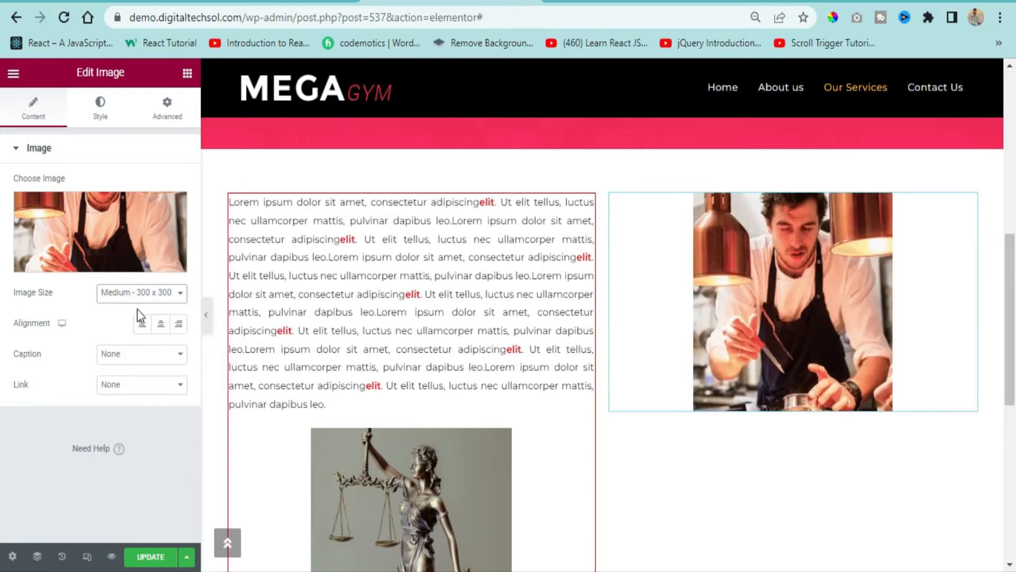
# Switch the chef image's size to Custom and apply a height of 1200 with the width left blank.
pyautogui.click(137, 301)
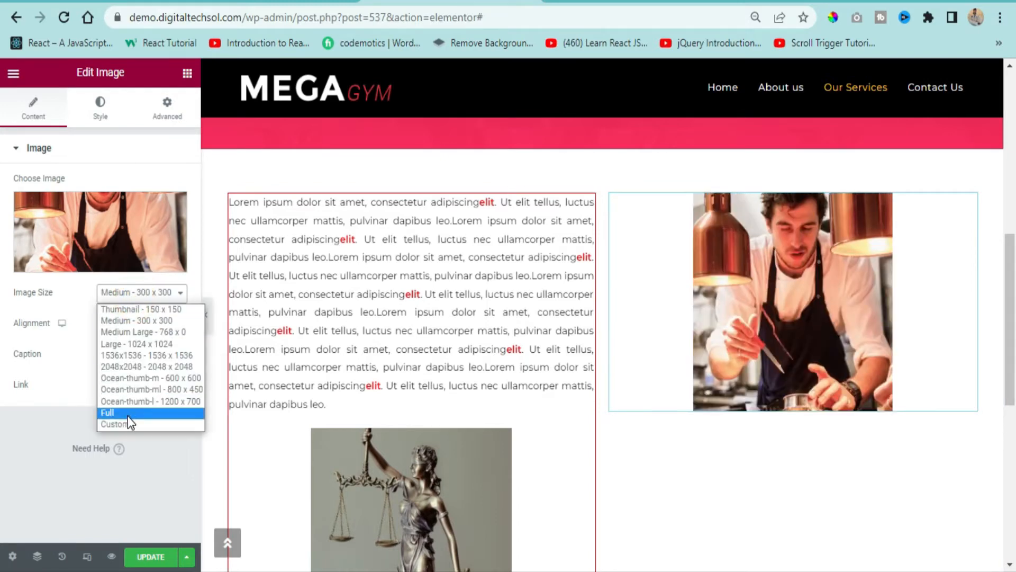
pyautogui.click(128, 419)
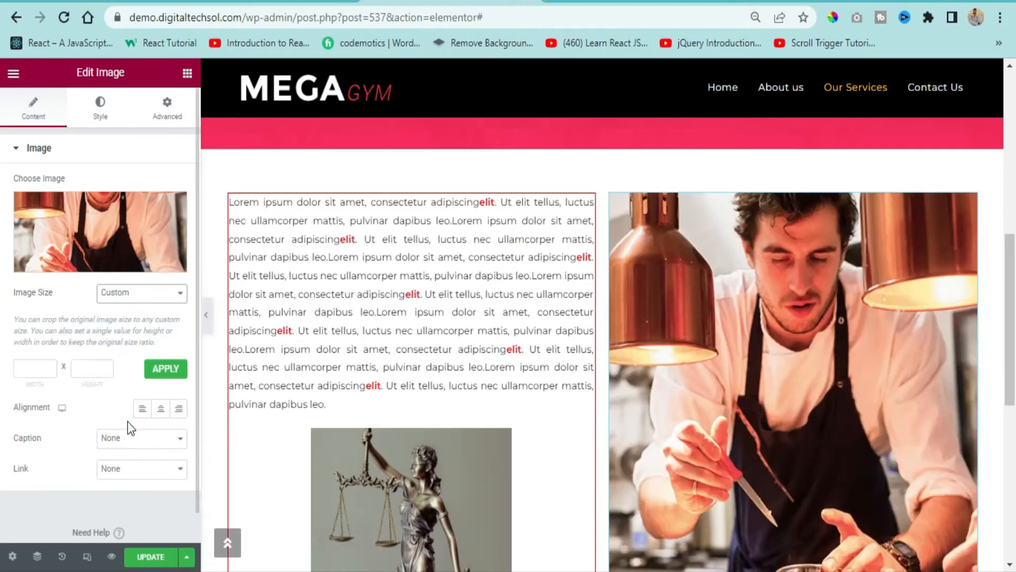
pyautogui.click(26, 369)
pyautogui.scroll(-1, 918, 365)
pyautogui.scroll(-3, 914, 358)
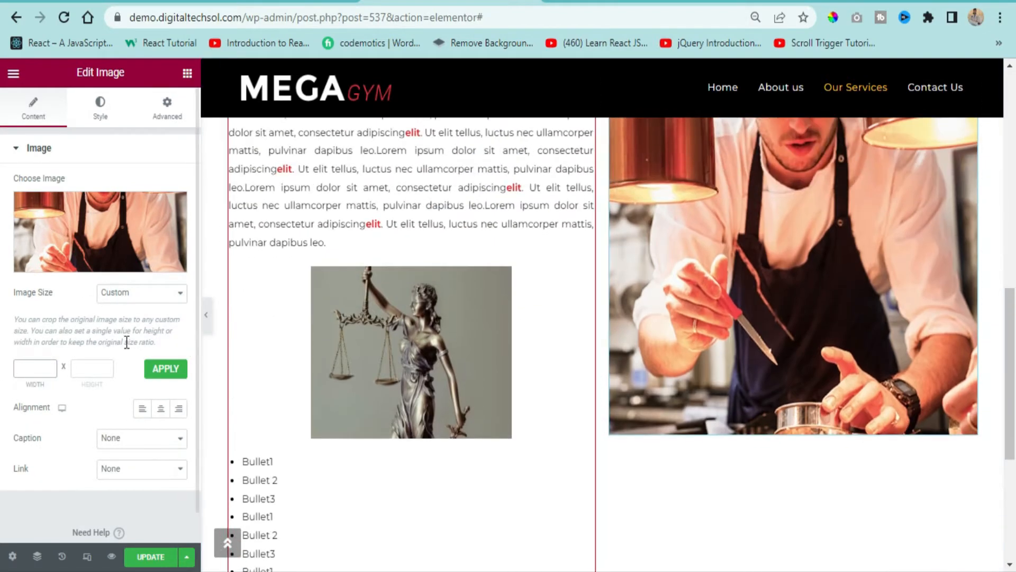
pyautogui.click(84, 368)
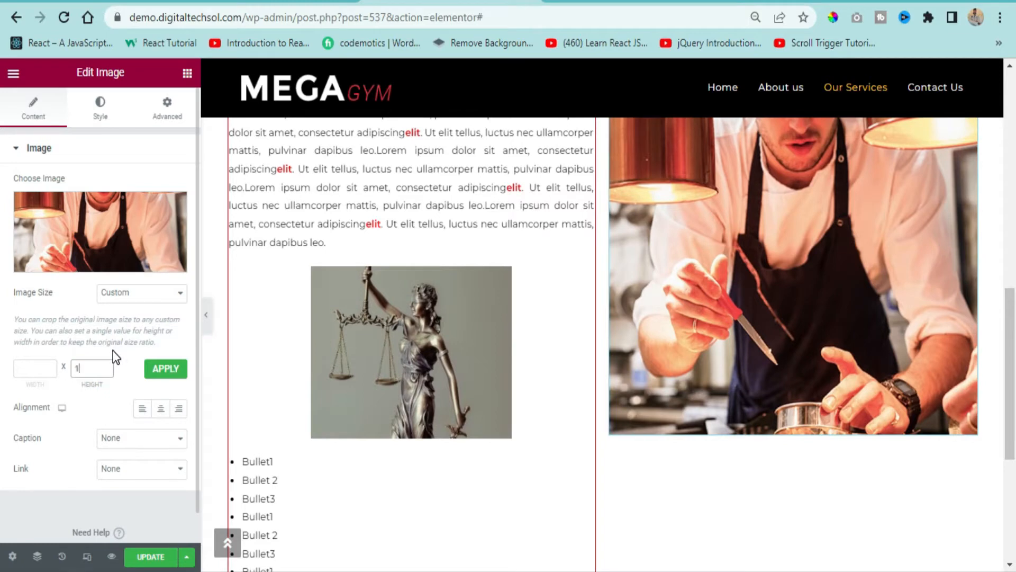
pyautogui.scroll(-3, 426, 397)
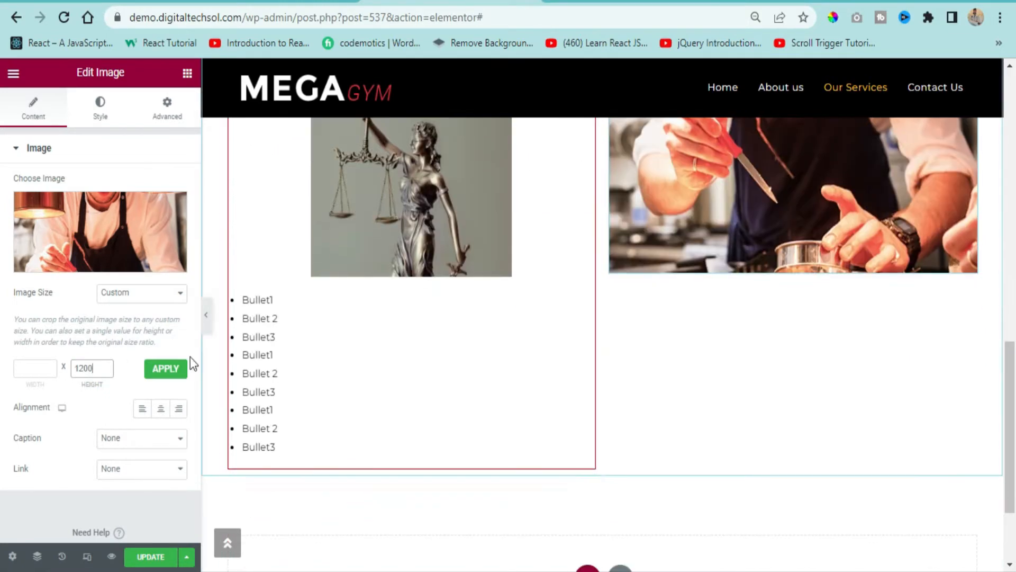
pyautogui.click(165, 379)
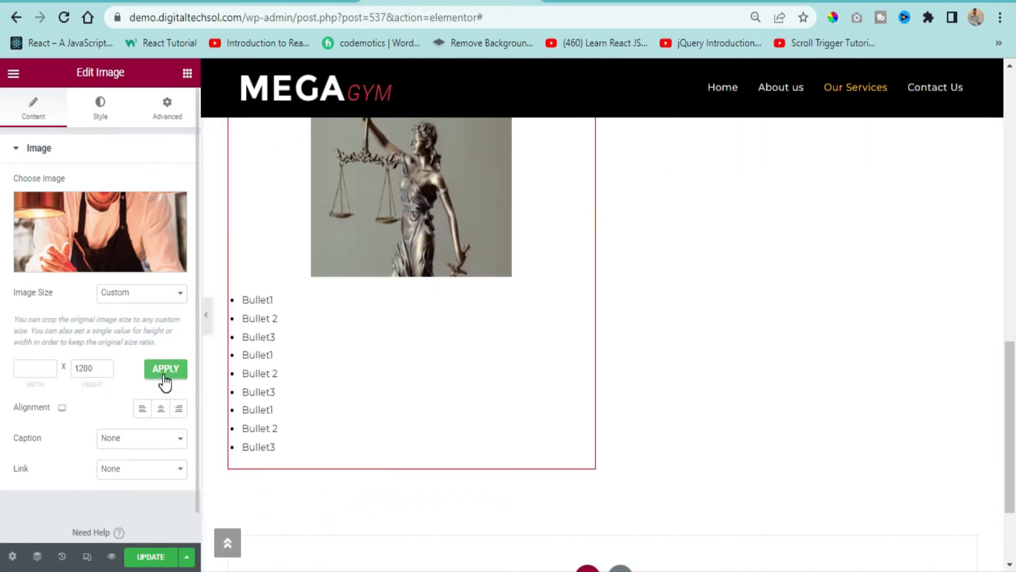
# Clear the chef image's custom height and apply the empty dimensions.
pyautogui.scroll(5, 622, 384)
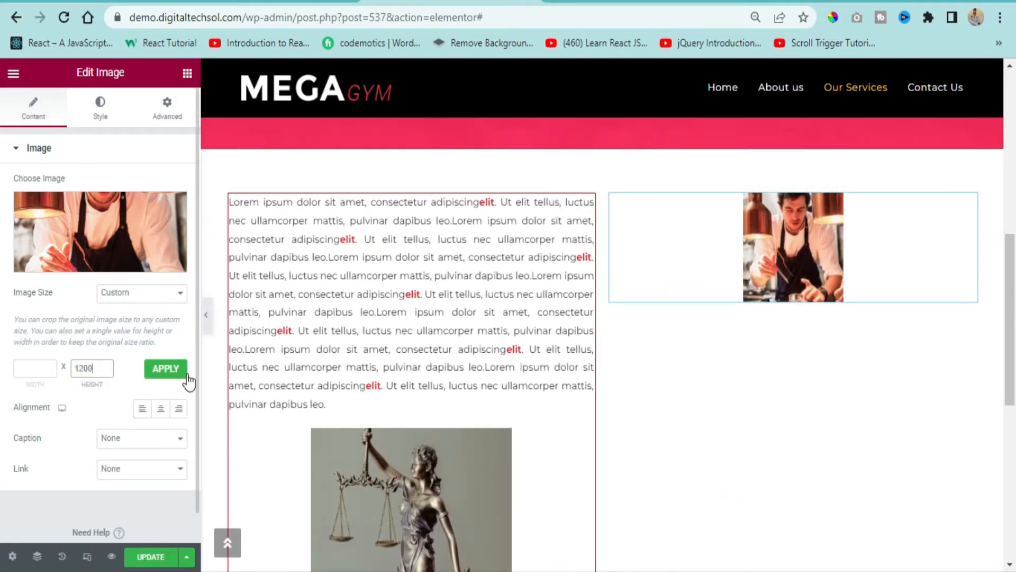
pyautogui.press('BackSpace')
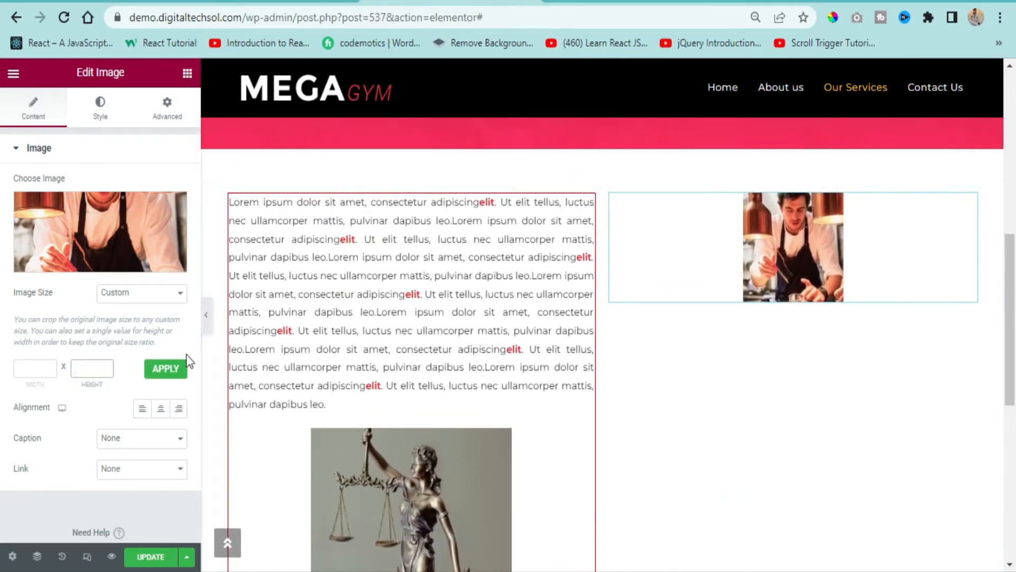
pyautogui.click(174, 371)
# Try the center, left and right alignments on the chef image.
pyautogui.scroll(-1, 94, 317)
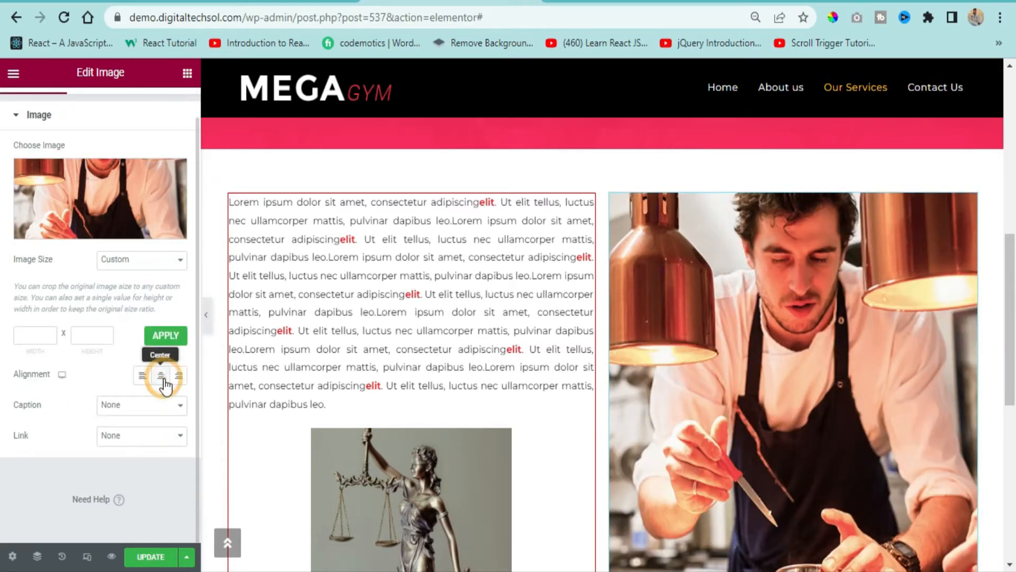
pyautogui.click(141, 377)
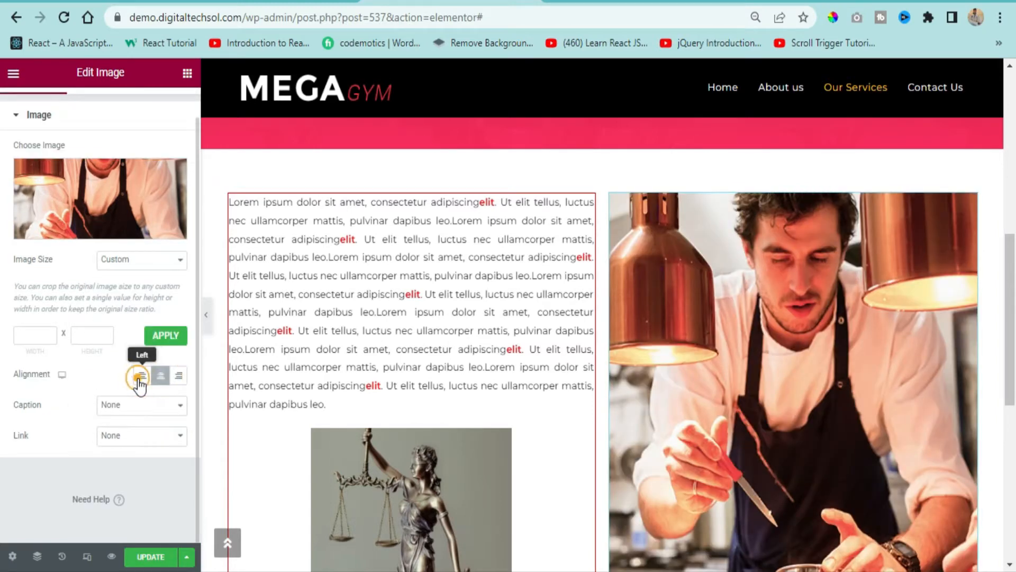
pyautogui.click(178, 376)
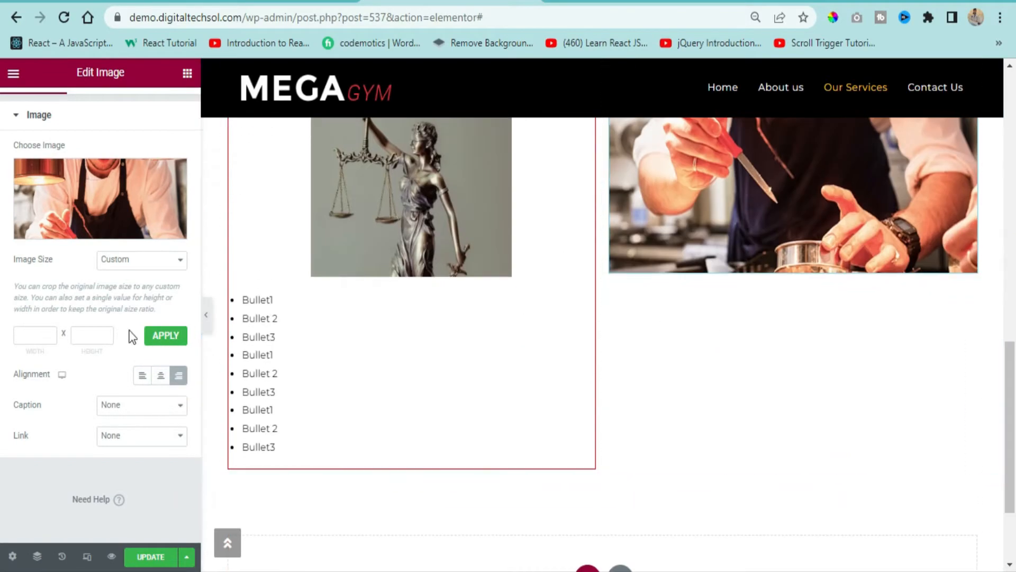
# Add the custom caption "Images" to the chef image and set the alignment to center.
pyautogui.click(140, 405)
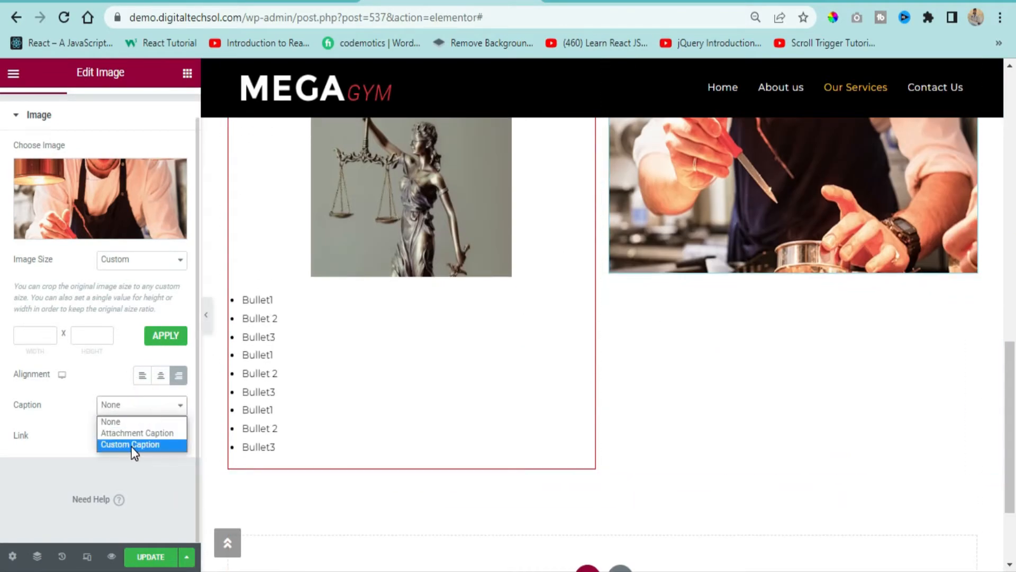
pyautogui.click(131, 445)
pyautogui.click(133, 437)
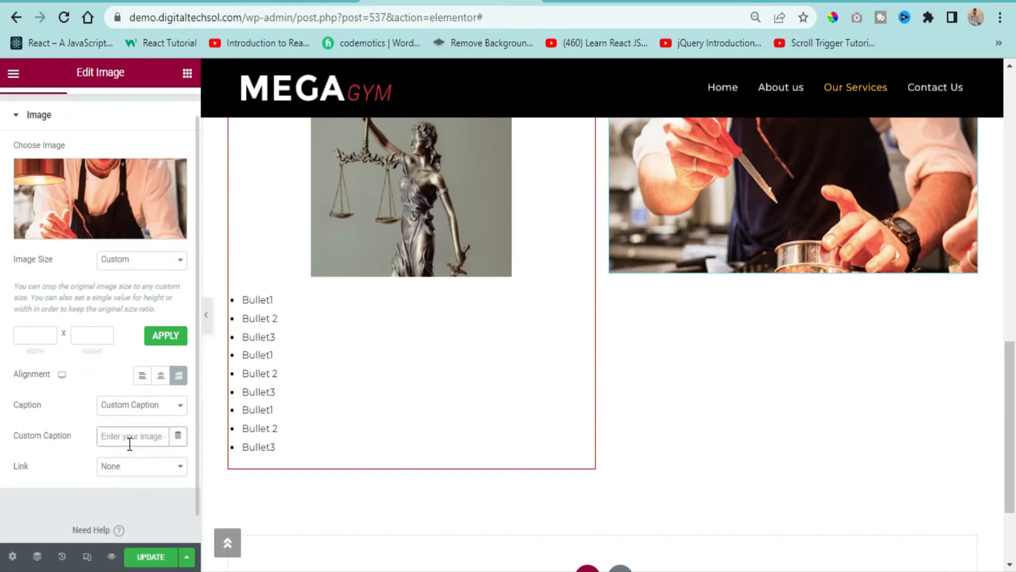
pyautogui.write('Images')
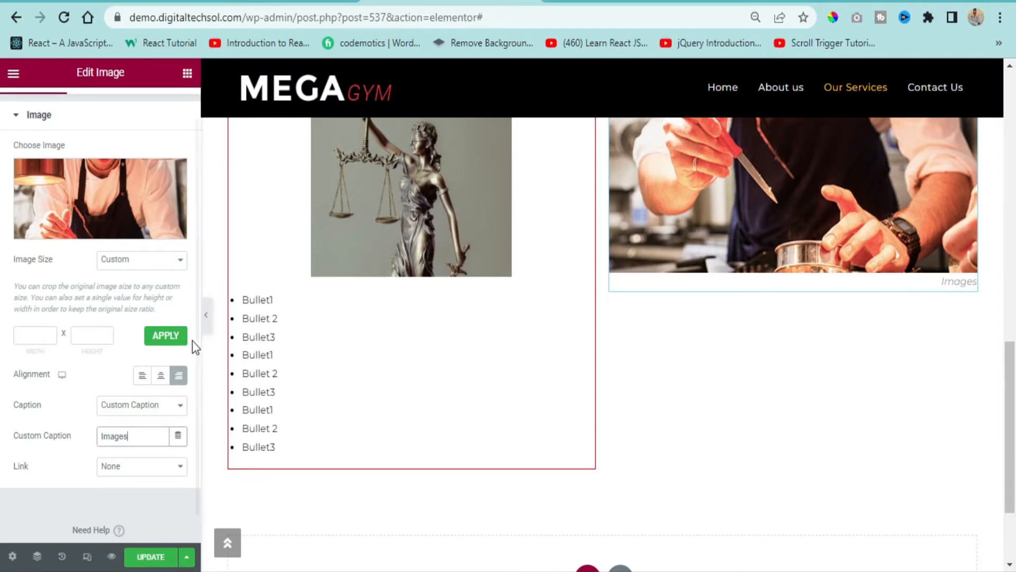
pyautogui.click(161, 376)
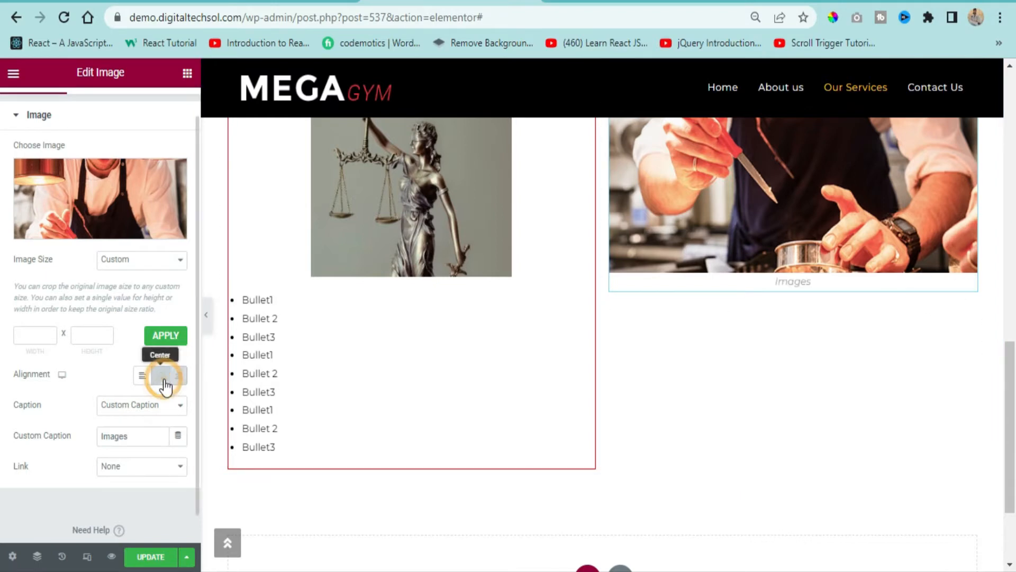
pyautogui.click(122, 467)
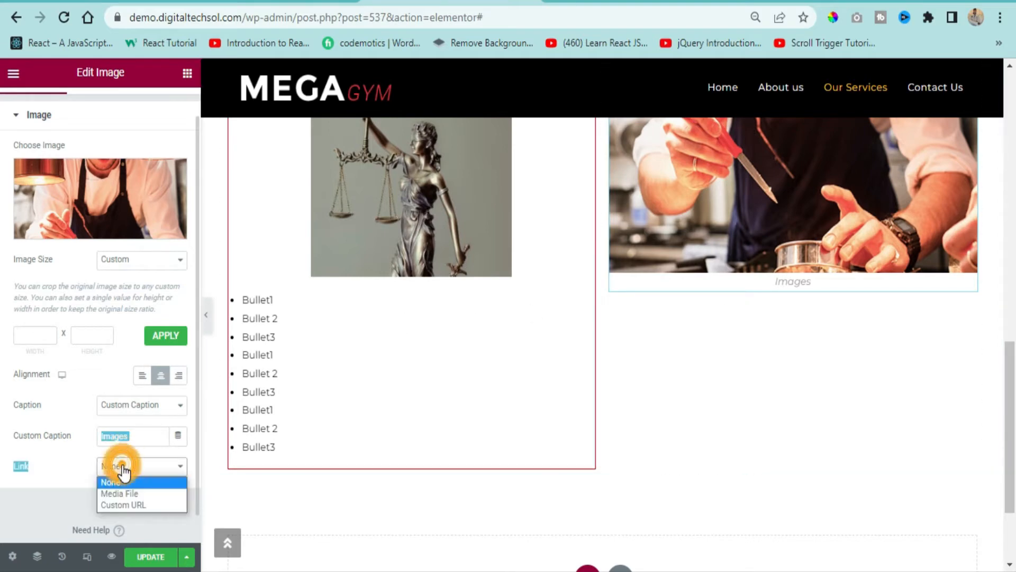
pyautogui.click(121, 503)
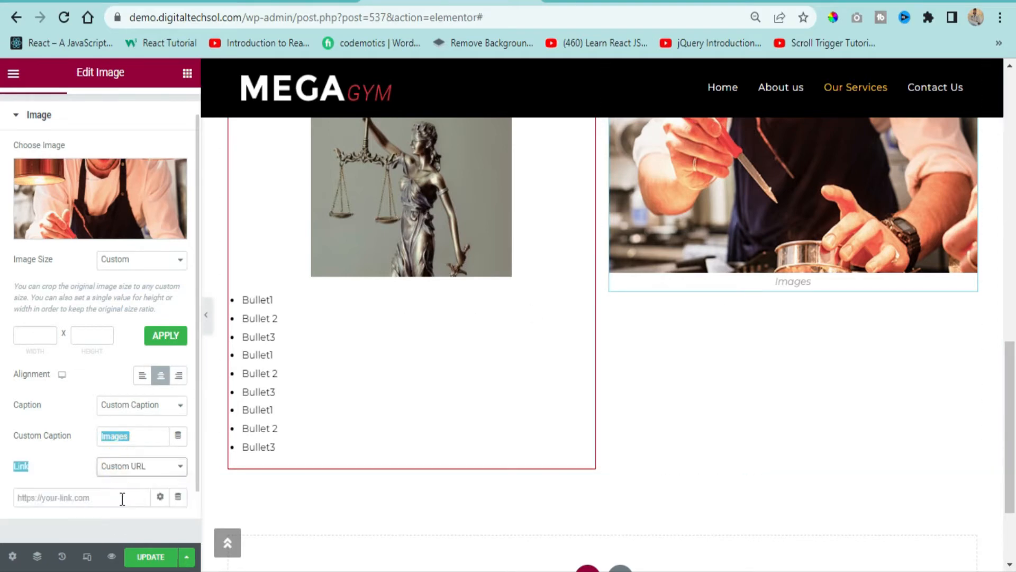
pyautogui.click(47, 490)
pyautogui.write('www.google.com')
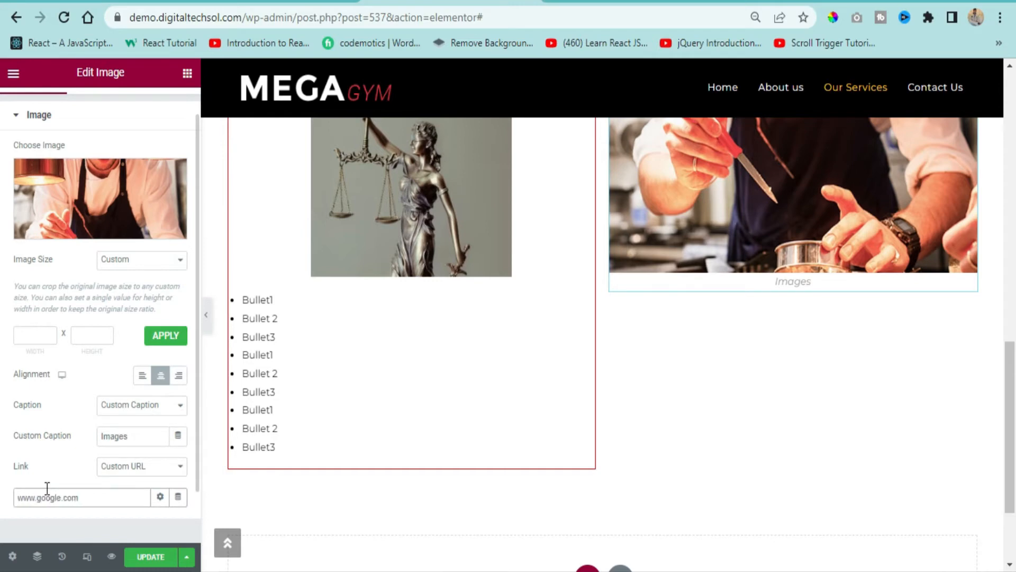
pyautogui.scroll(-2, 135, 435)
pyautogui.scroll(2, 136, 453)
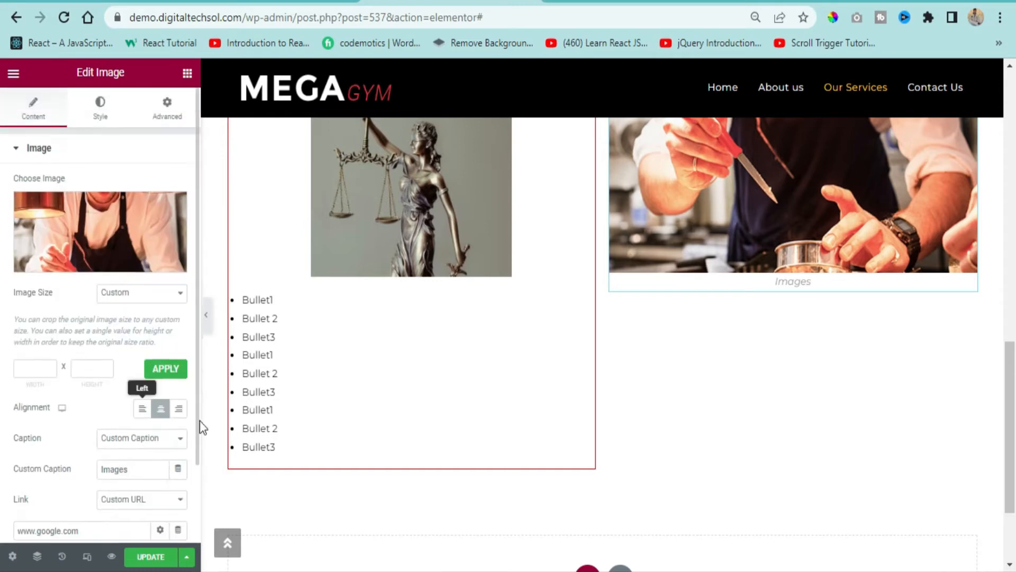
pyautogui.scroll(6, 849, 392)
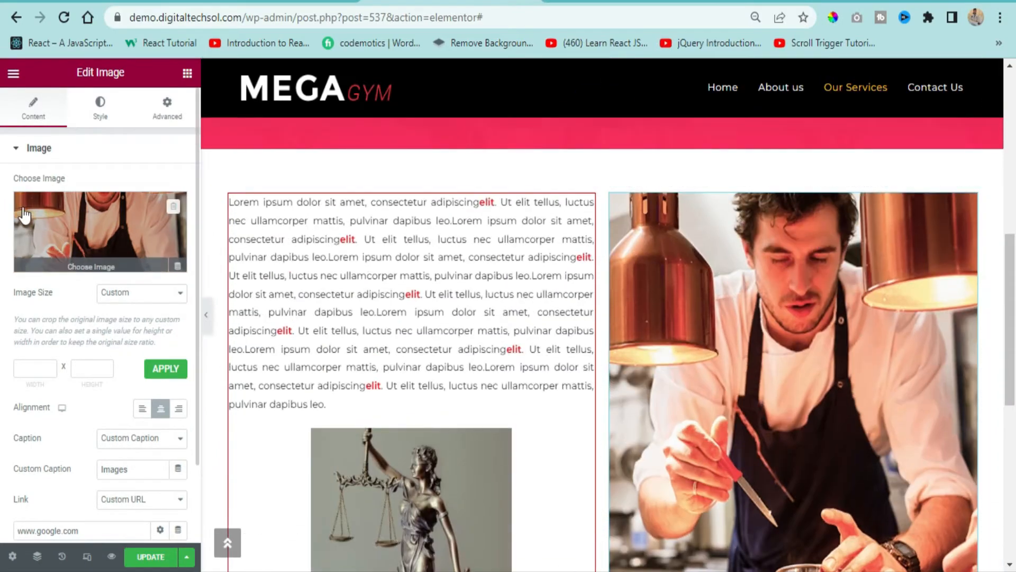
# Set the chef image's width and max width to 100% in its style settings.
pyautogui.click(101, 110)
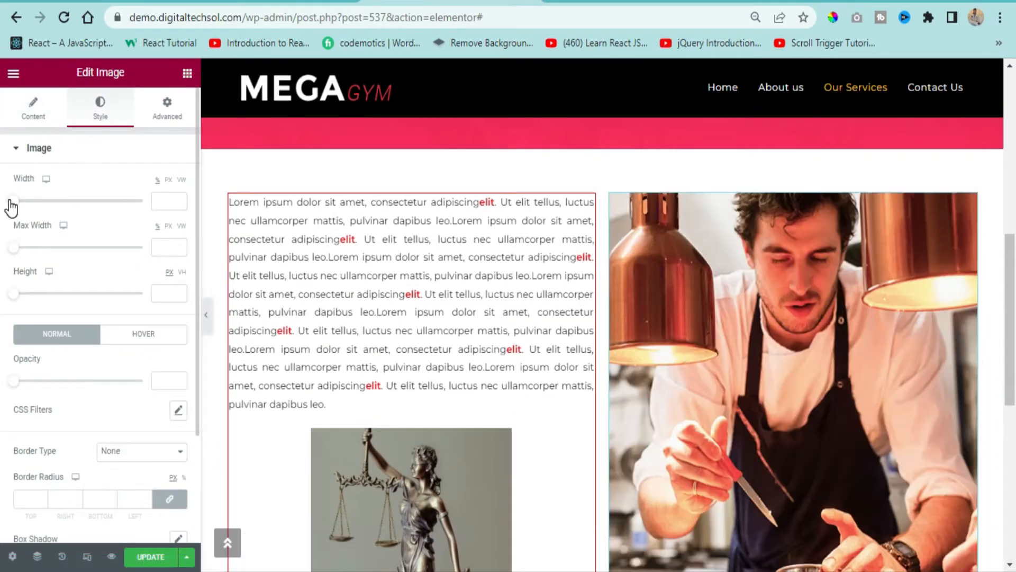
pyautogui.moveTo(15, 202); pyautogui.dragTo(151, 227)
pyautogui.scroll(-1, 714, 233)
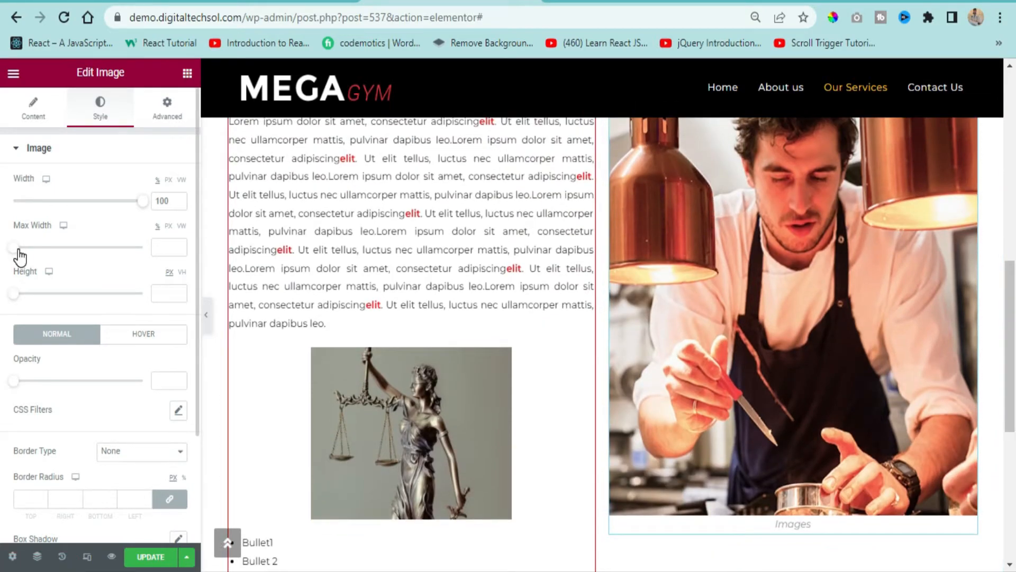
pyautogui.moveTo(17, 250); pyautogui.dragTo(159, 261)
# Try heights of 600, 800 and 900 px on the chef image and settle on 820 px.
pyautogui.moveTo(12, 298); pyautogui.dragTo(126, 301)
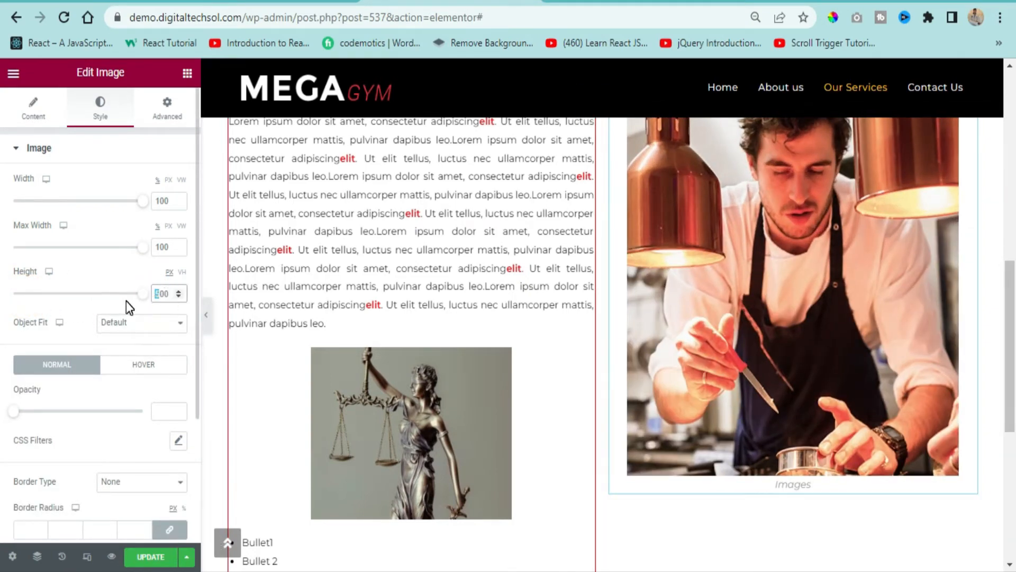
pyautogui.write('6')
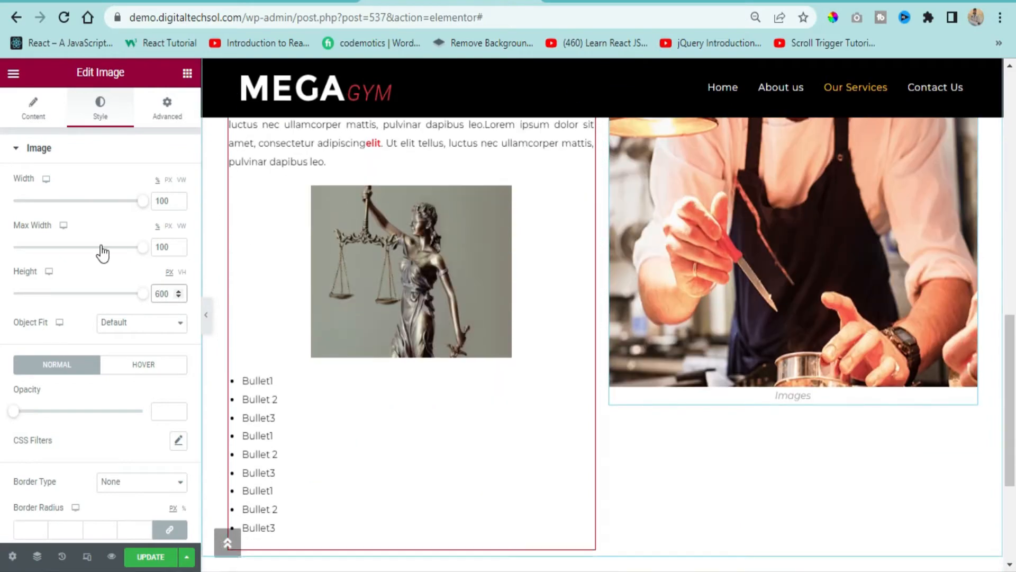
pyautogui.moveTo(158, 293); pyautogui.dragTo(151, 297)
pyautogui.write('8')
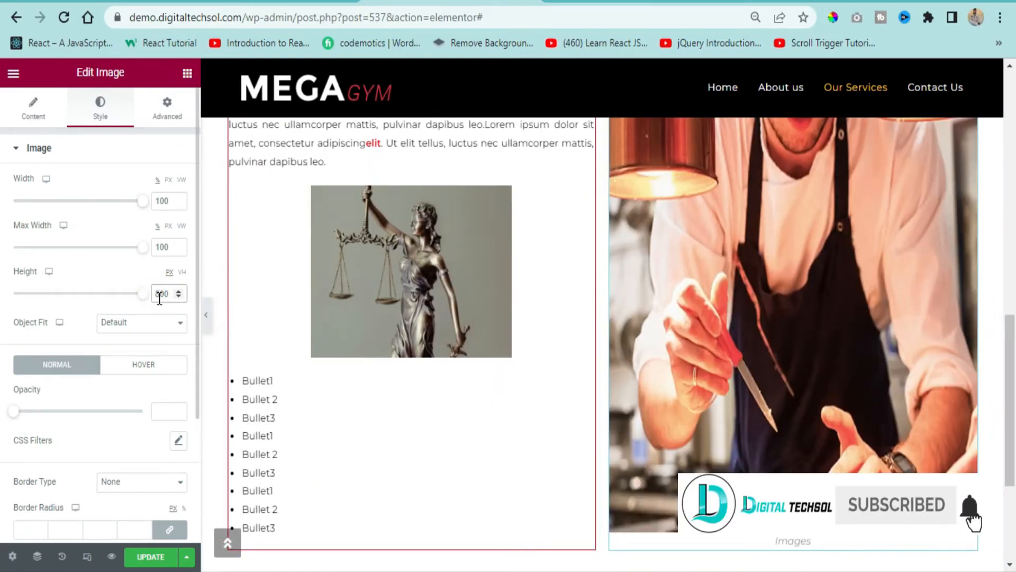
pyautogui.click(153, 298)
pyautogui.write('9')
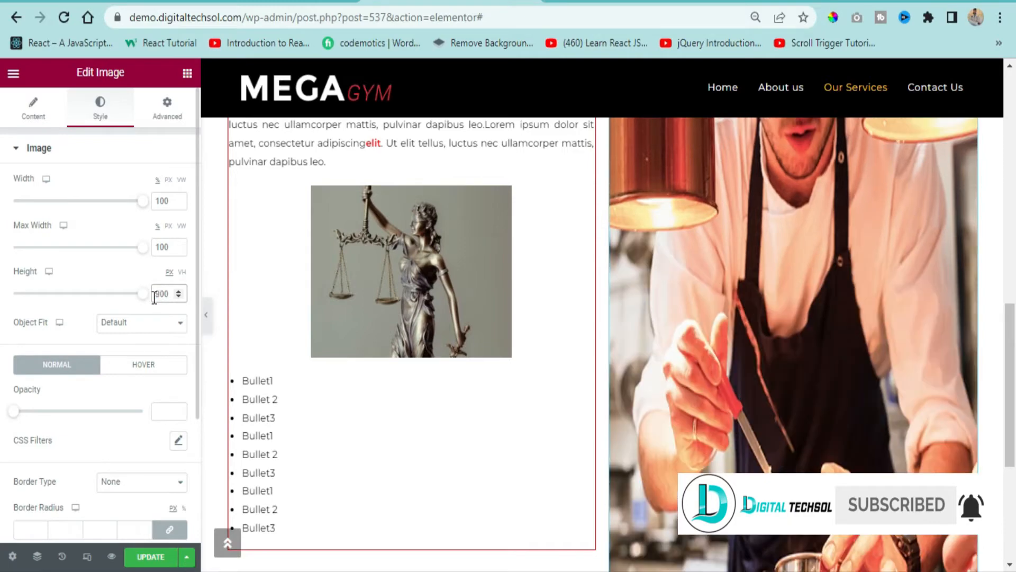
pyautogui.write('820')
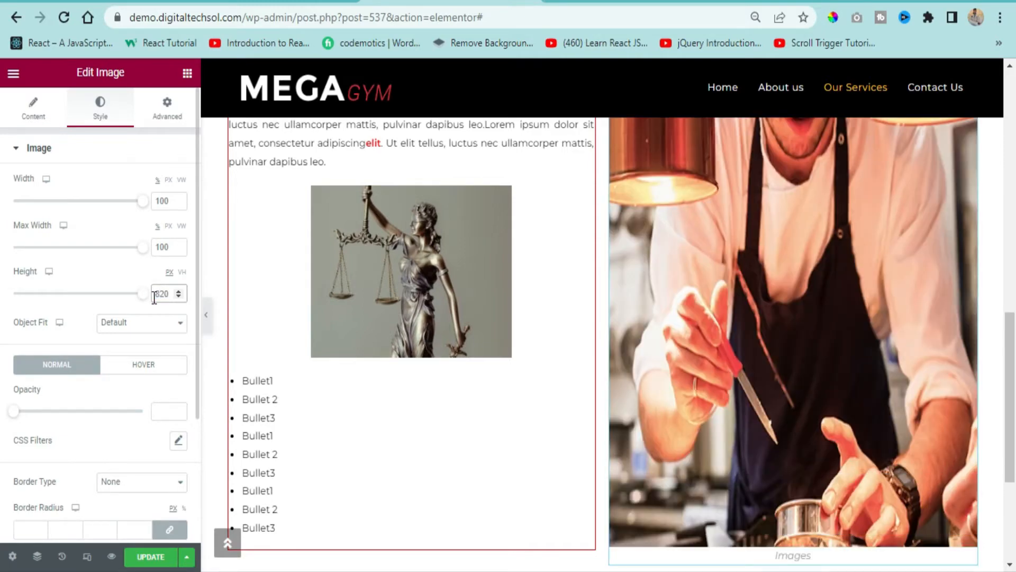
pyautogui.scroll(5, 672, 445)
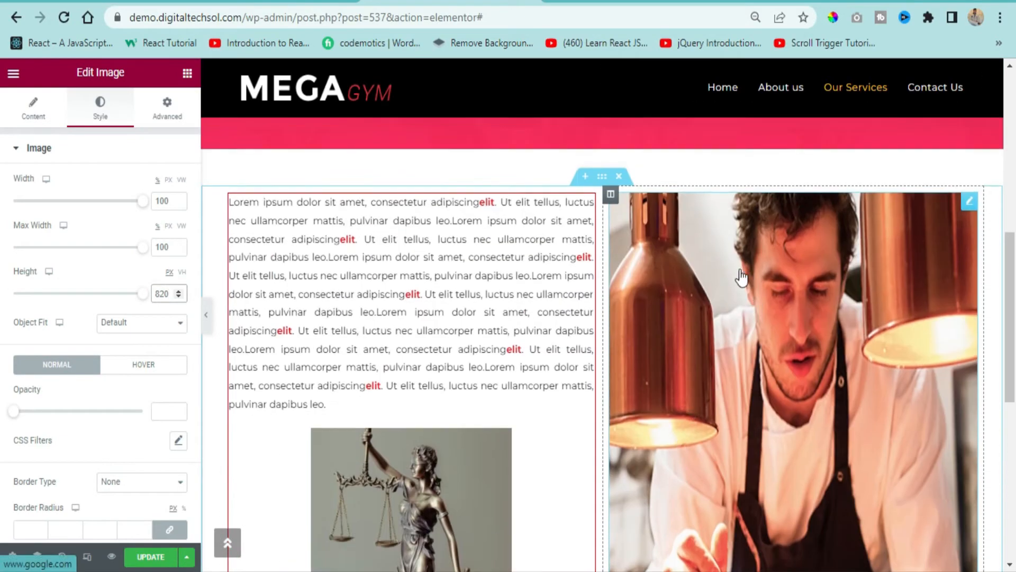
pyautogui.scroll(-2, 746, 286)
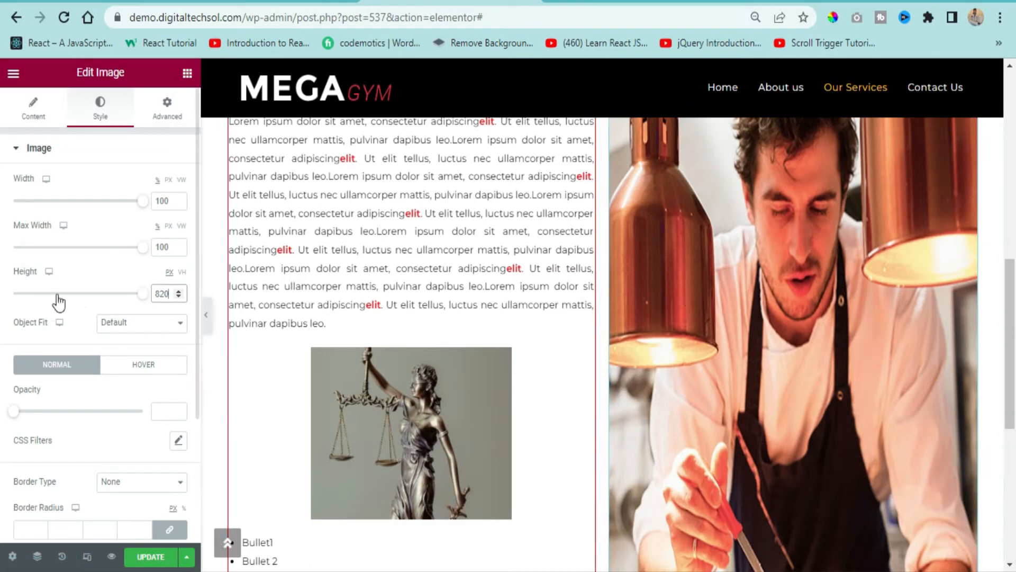
# Try the Cover, Fill and Contain object fits on the chef image and return it to Default.
pyautogui.click(143, 323)
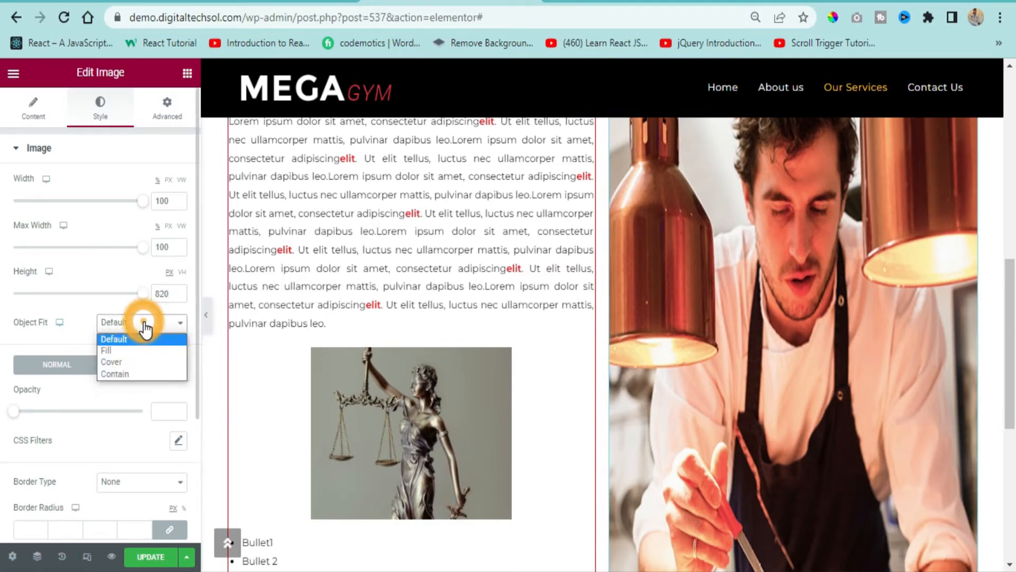
pyautogui.click(122, 361)
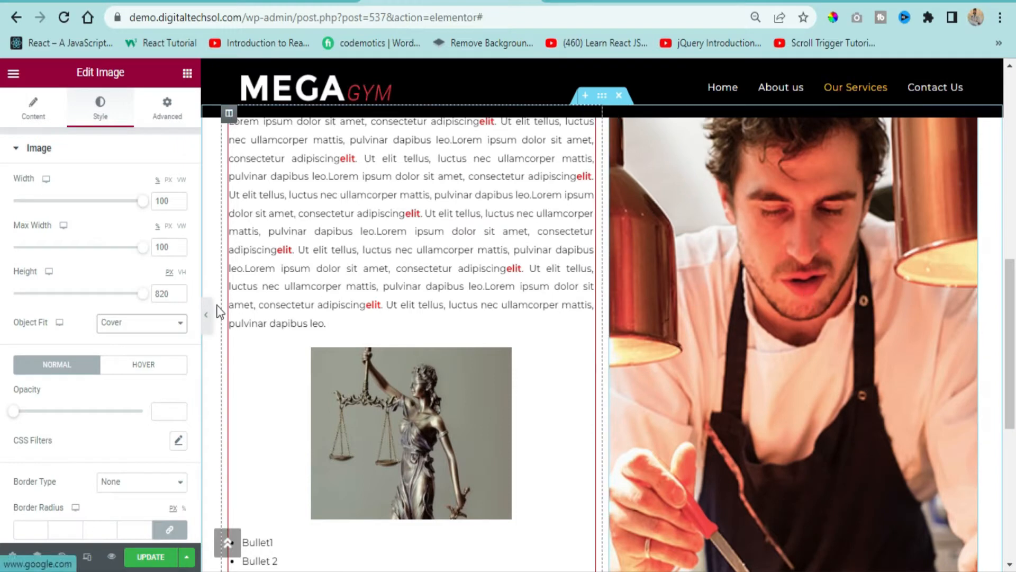
pyautogui.click(149, 324)
pyautogui.click(122, 351)
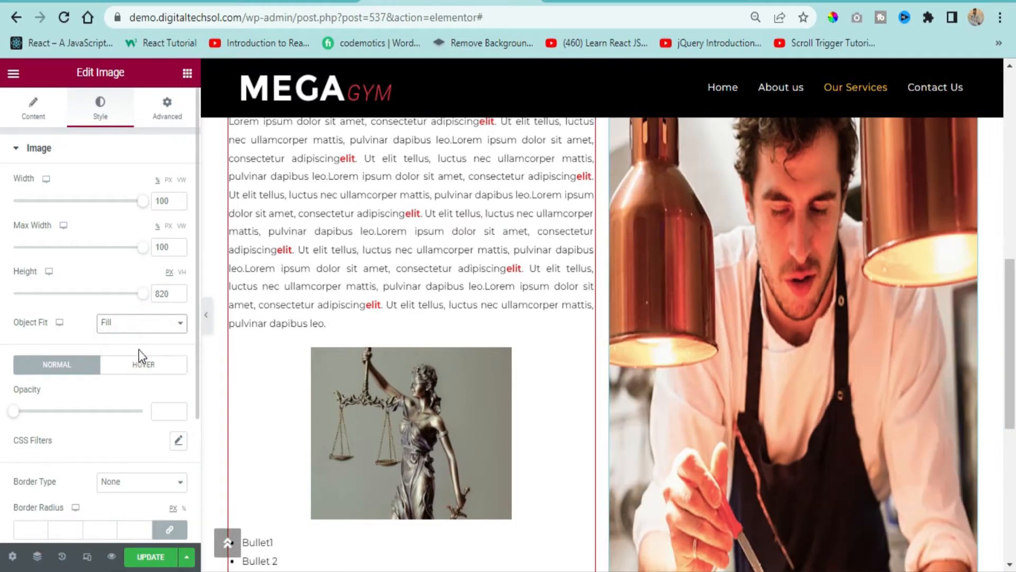
pyautogui.click(132, 323)
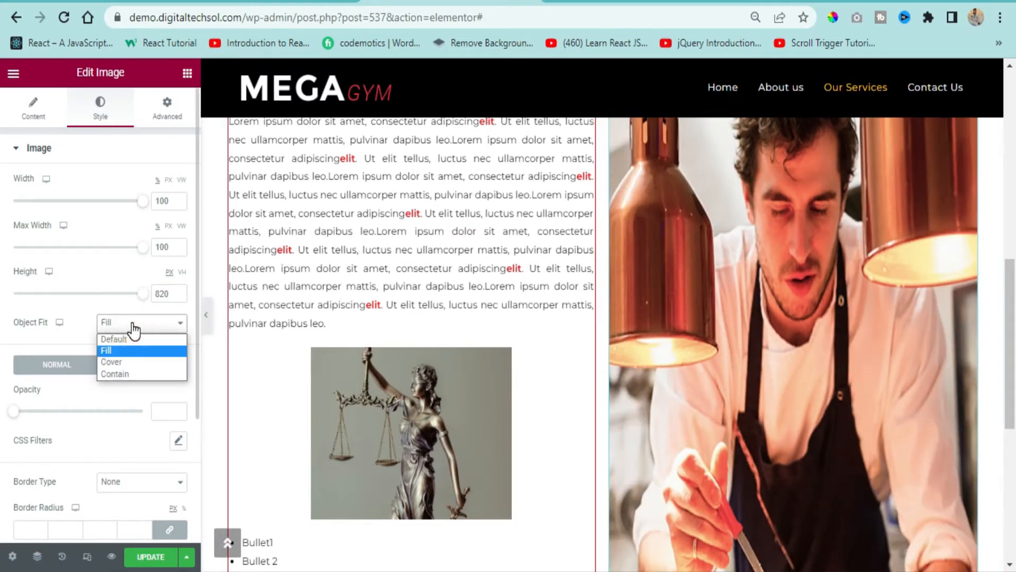
pyautogui.click(128, 375)
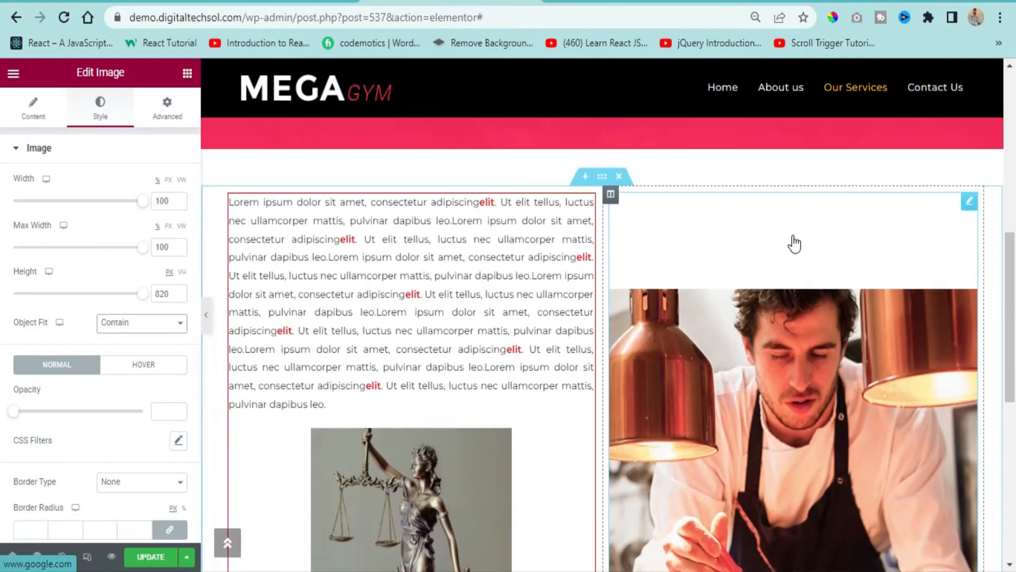
pyautogui.scroll(-5, 791, 242)
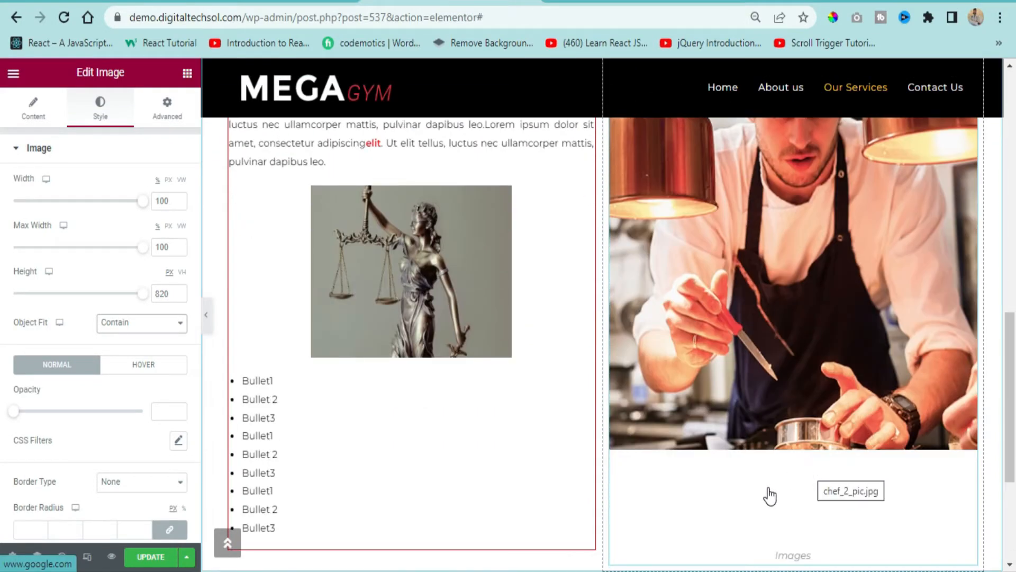
pyautogui.click(160, 296)
pyautogui.click(146, 322)
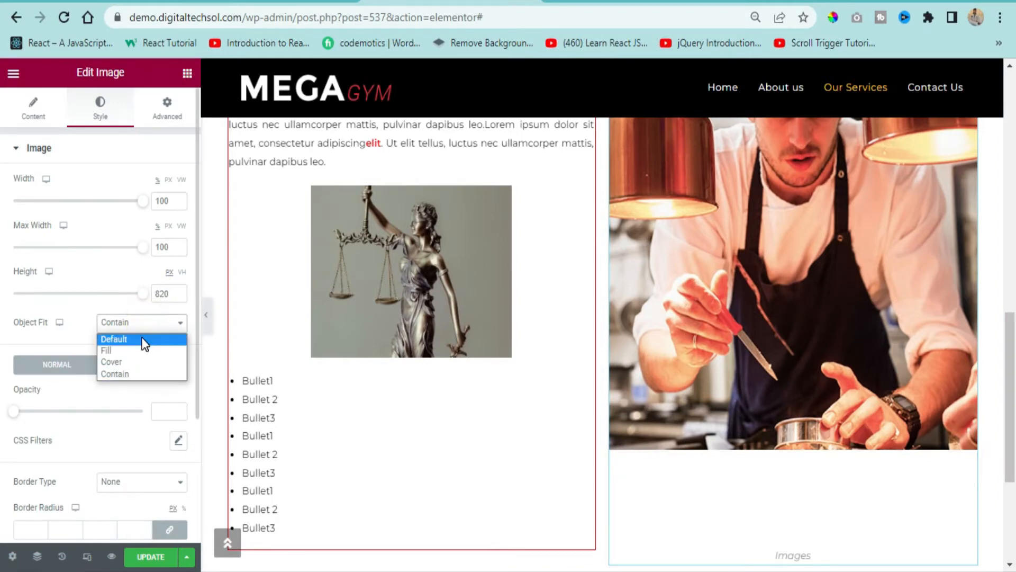
pyautogui.click(141, 338)
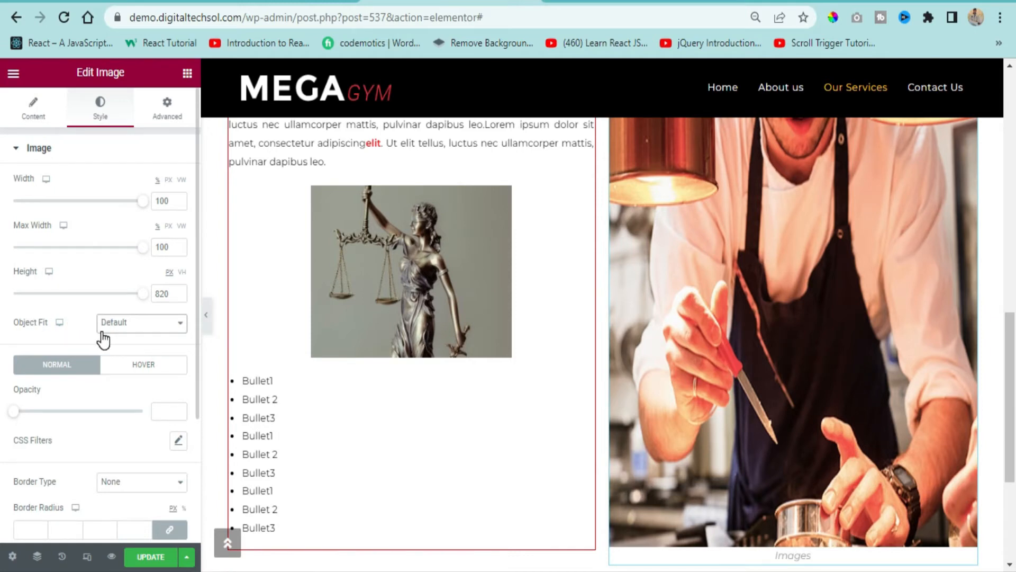
pyautogui.scroll(3, 648, 328)
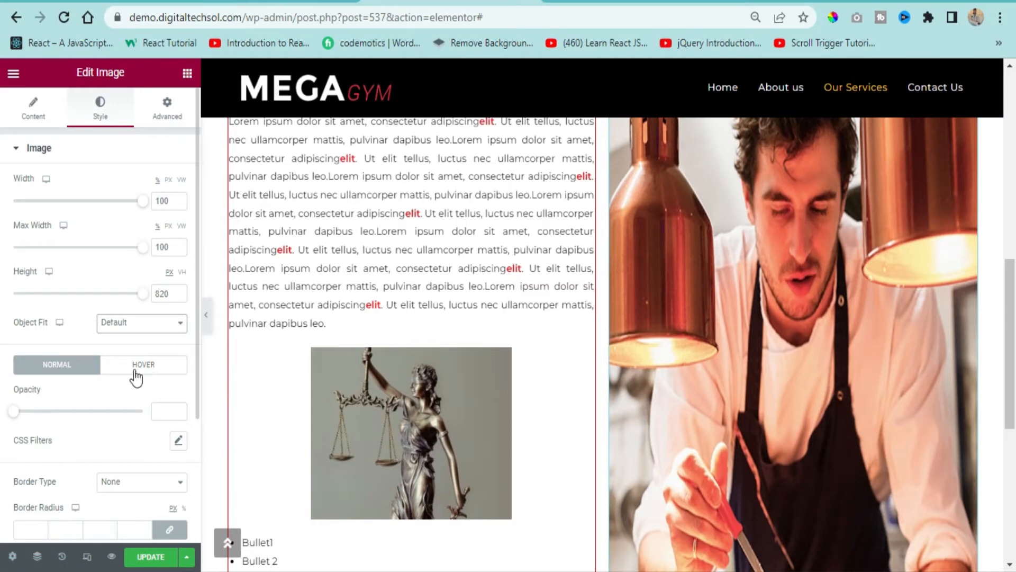
# Try a normal-state opacity of 0.5 on the chef image and raise it to 1.
pyautogui.scroll(-2, 115, 365)
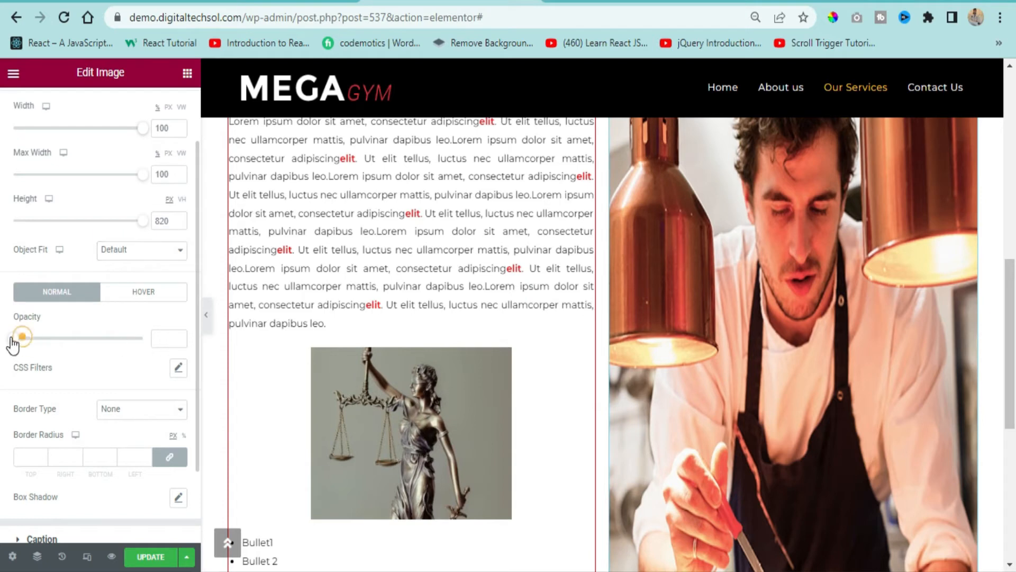
pyautogui.moveTo(14, 338); pyautogui.dragTo(79, 360)
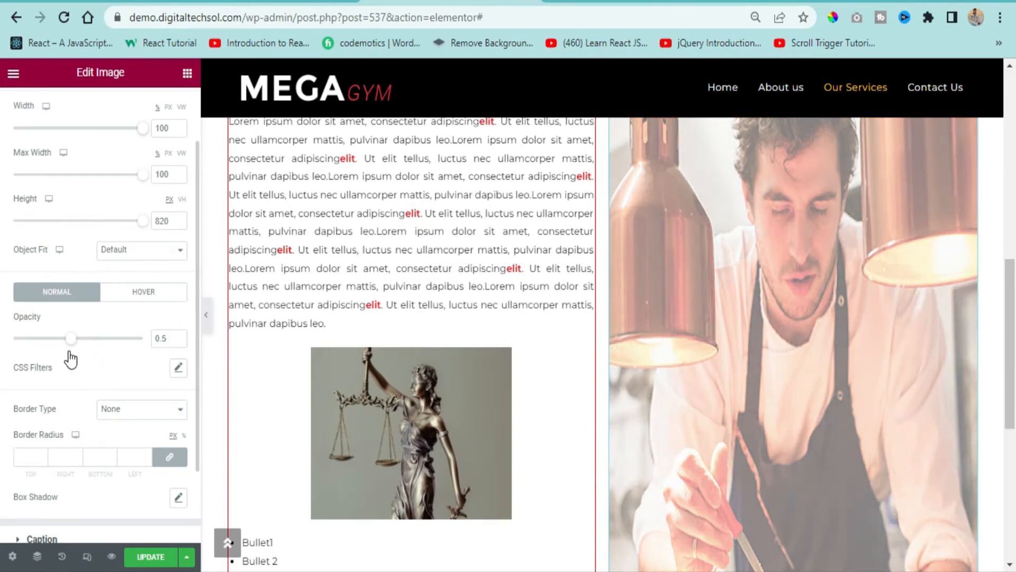
pyautogui.moveTo(69, 359); pyautogui.dragTo(172, 369)
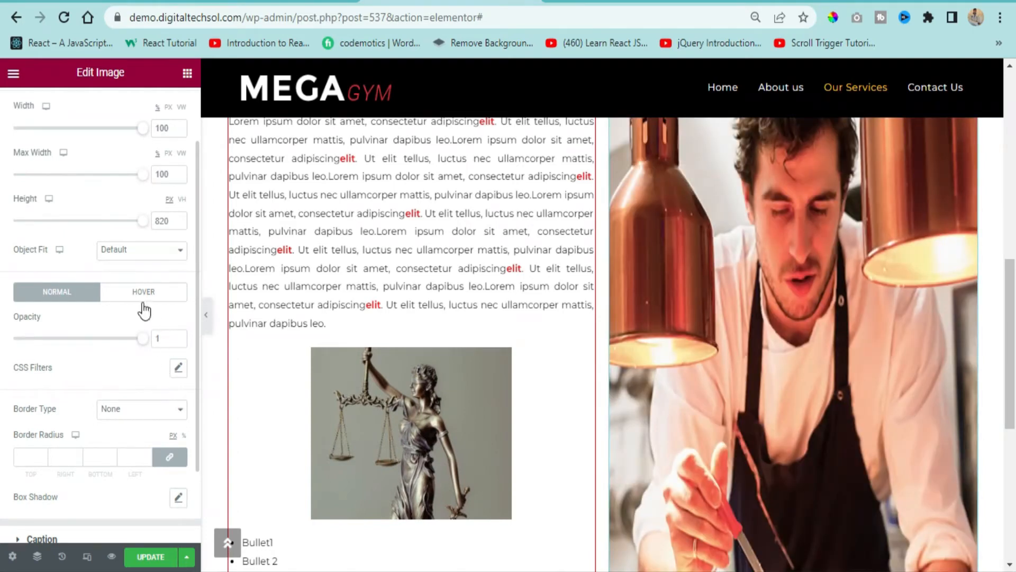
# Set the chef image's hover opacity to 0.2 and its transition duration to 1.
pyautogui.click(142, 294)
pyautogui.click(166, 342)
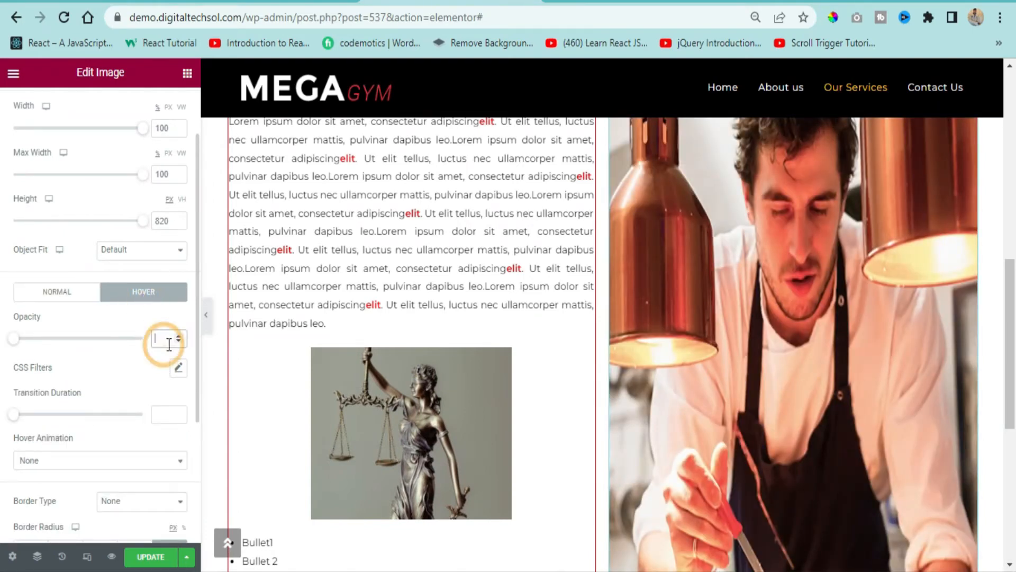
pyautogui.write('0.2')
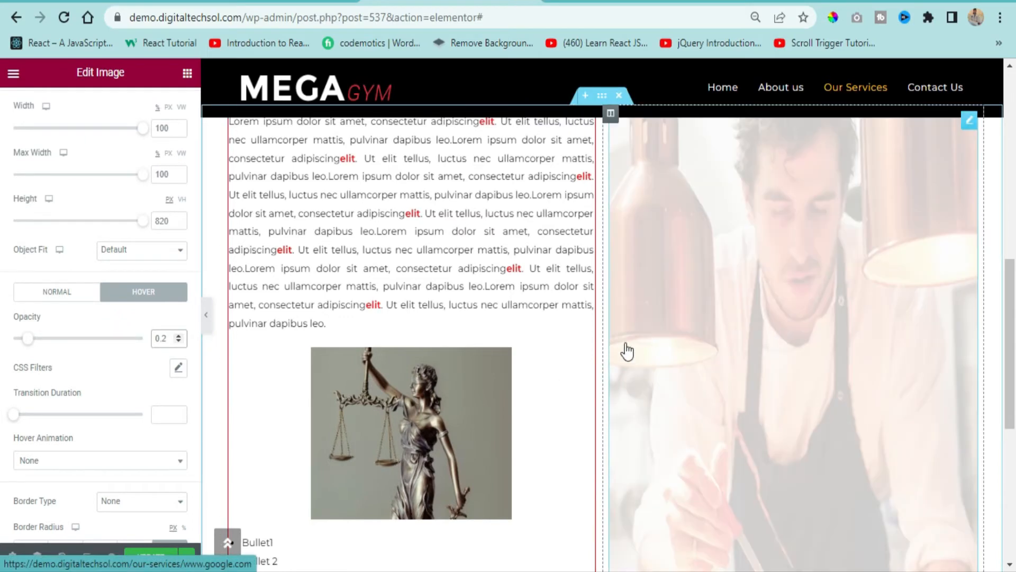
pyautogui.scroll(-2, 57, 320)
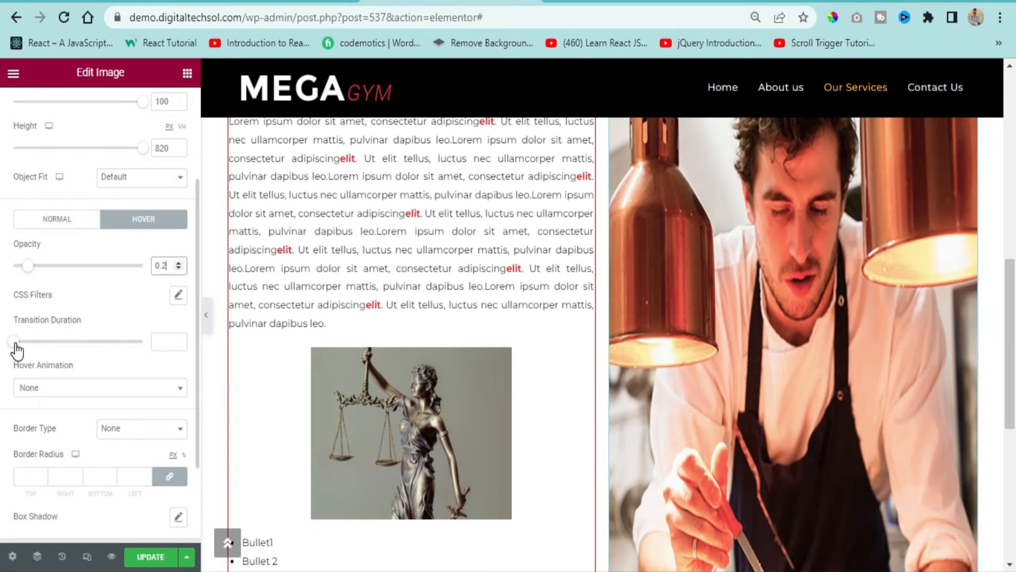
pyautogui.moveTo(15, 343); pyautogui.dragTo(58, 344)
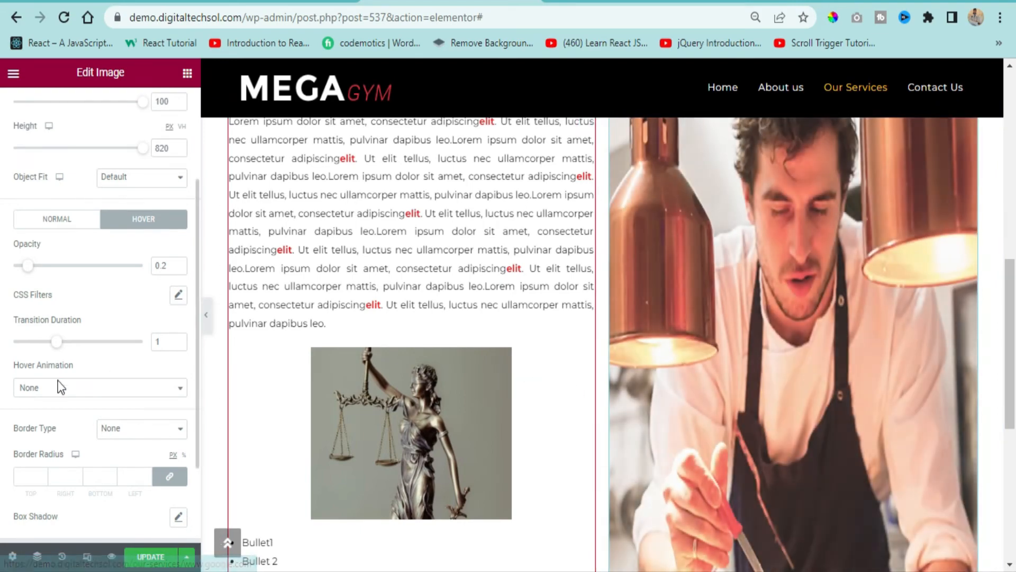
# Try the Pulse Grow hover animation on the chef image and replace it with Bounce Out.
pyautogui.click(45, 387)
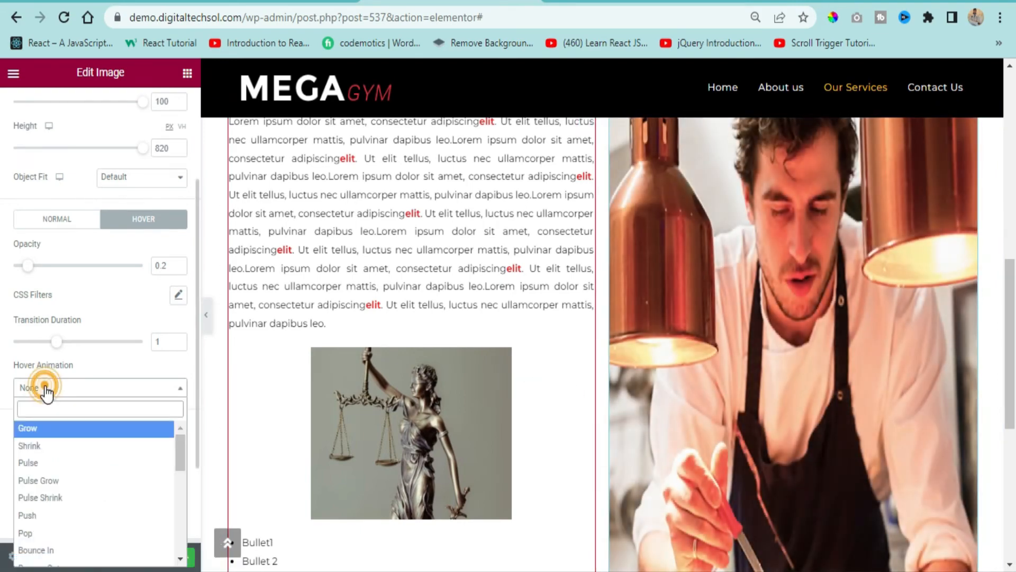
pyautogui.click(57, 481)
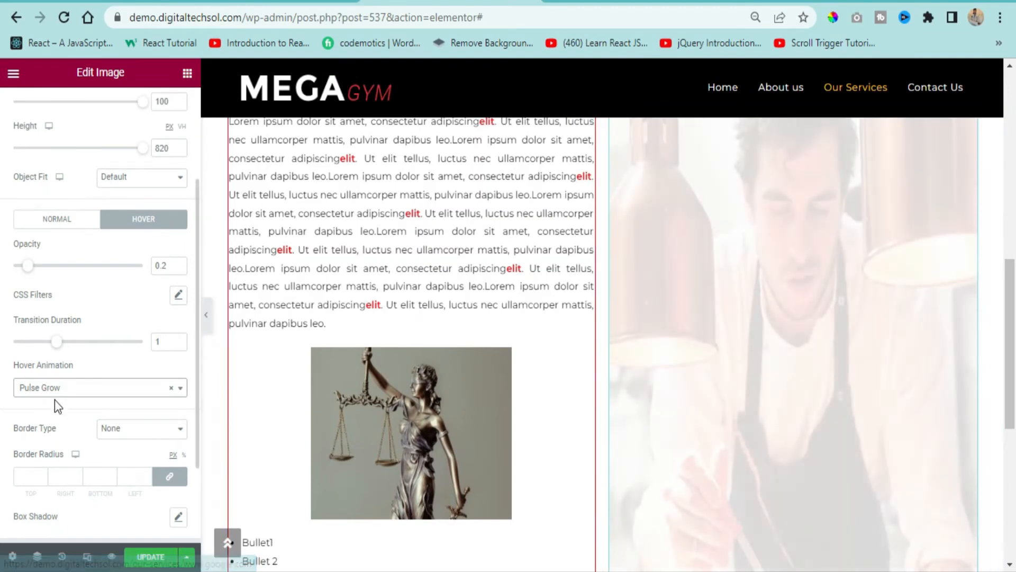
pyautogui.click(68, 391)
pyautogui.scroll(-3, 79, 461)
pyautogui.click(68, 494)
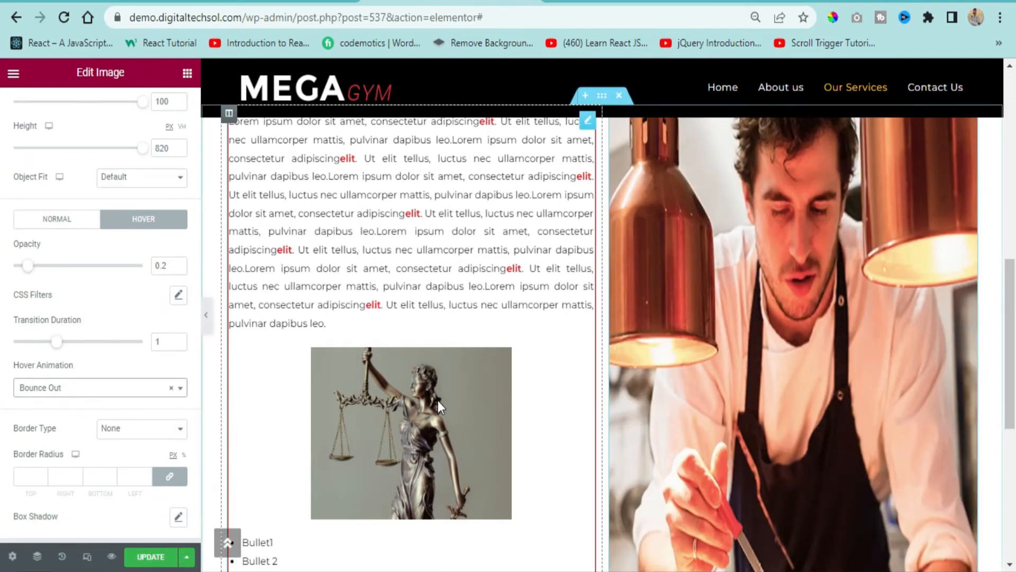
pyautogui.scroll(3, 408, 413)
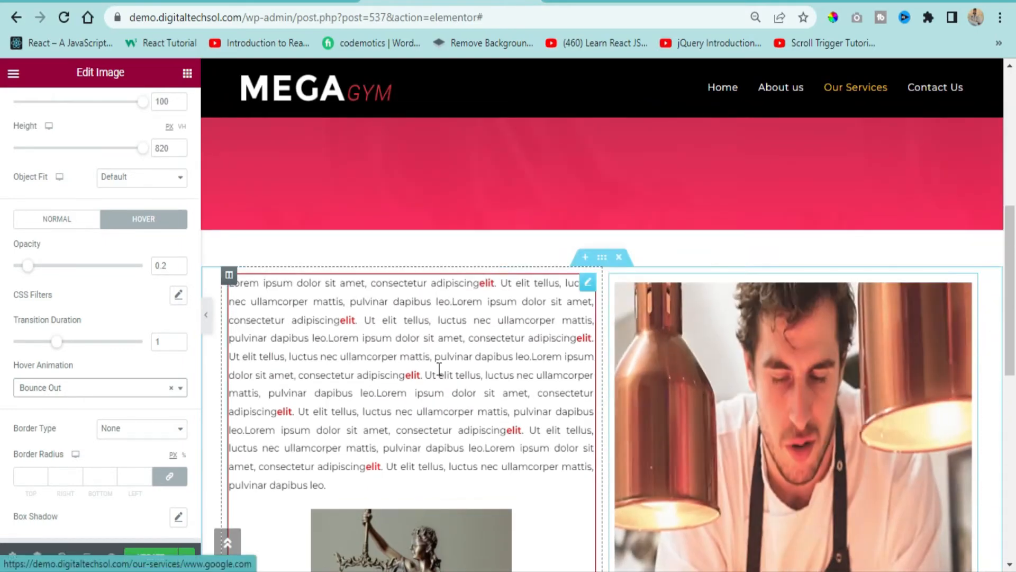
# Give the chef image a solid border with a width of 12 and a border radius of 20 px on all sides.
pyautogui.scroll(-2, 394, 329)
pyautogui.click(140, 428)
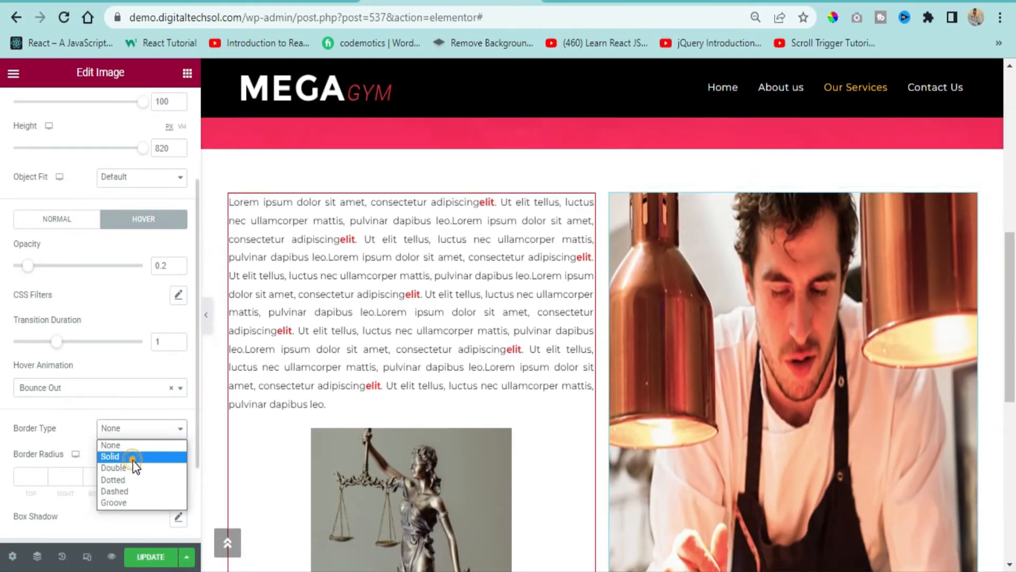
pyautogui.click(135, 455)
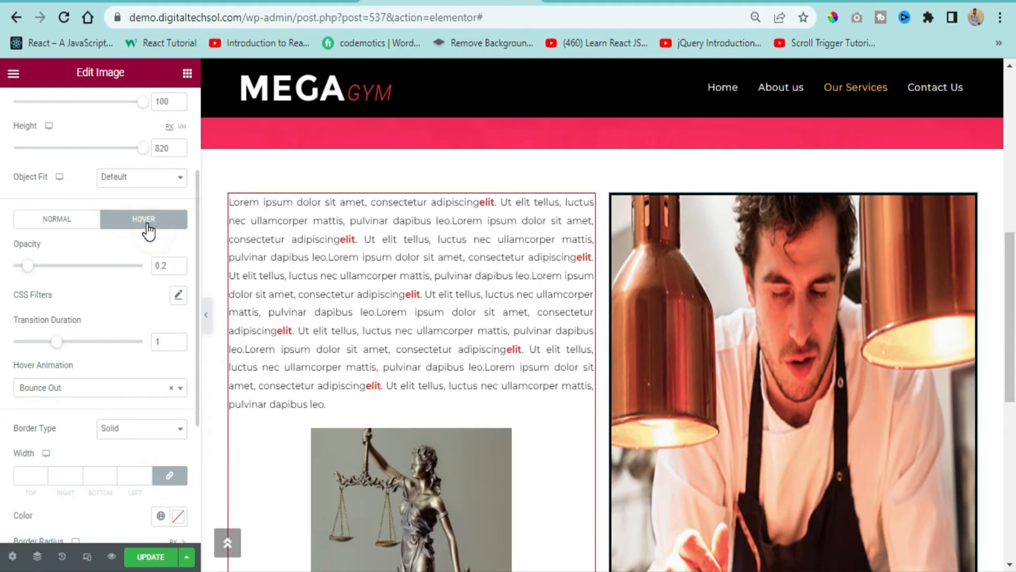
pyautogui.scroll(-3, 60, 265)
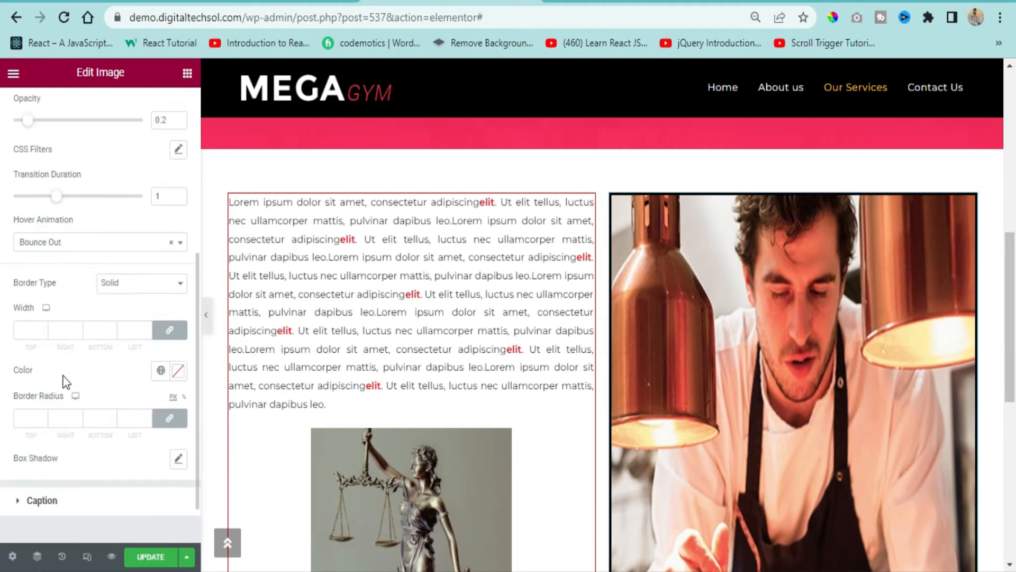
pyautogui.write('12')
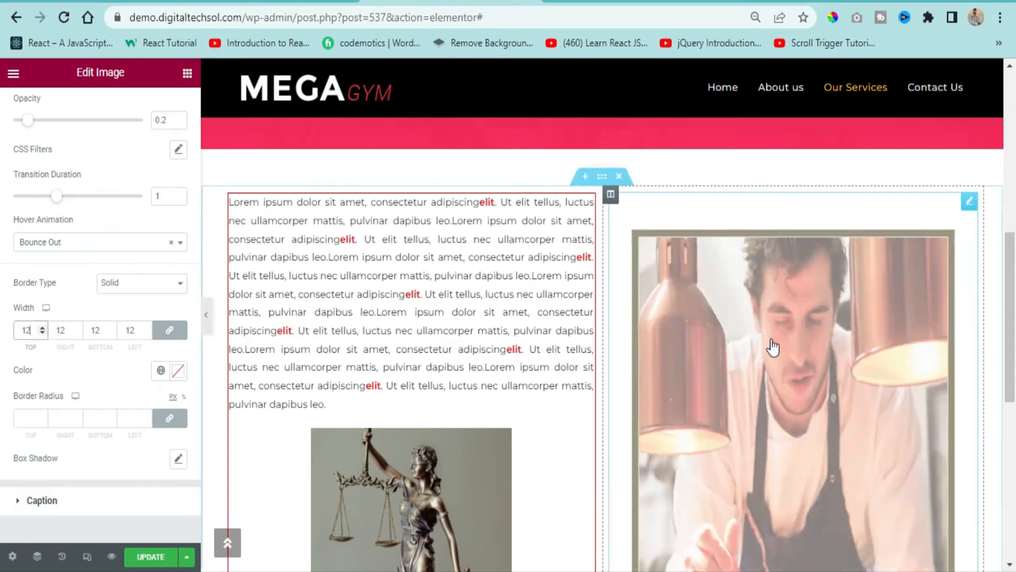
pyautogui.scroll(2, 127, 308)
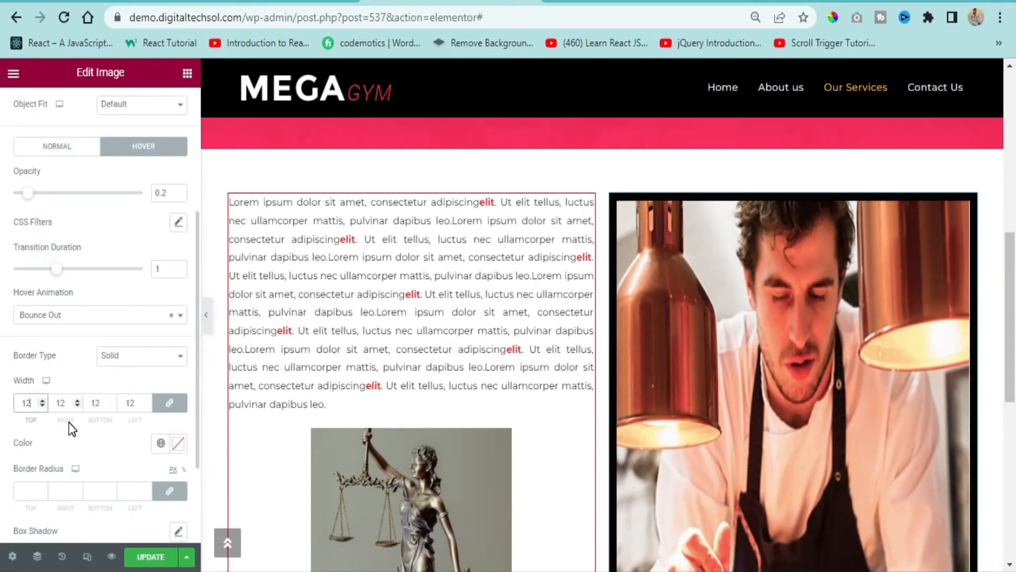
pyautogui.click(23, 483)
pyautogui.write('20')
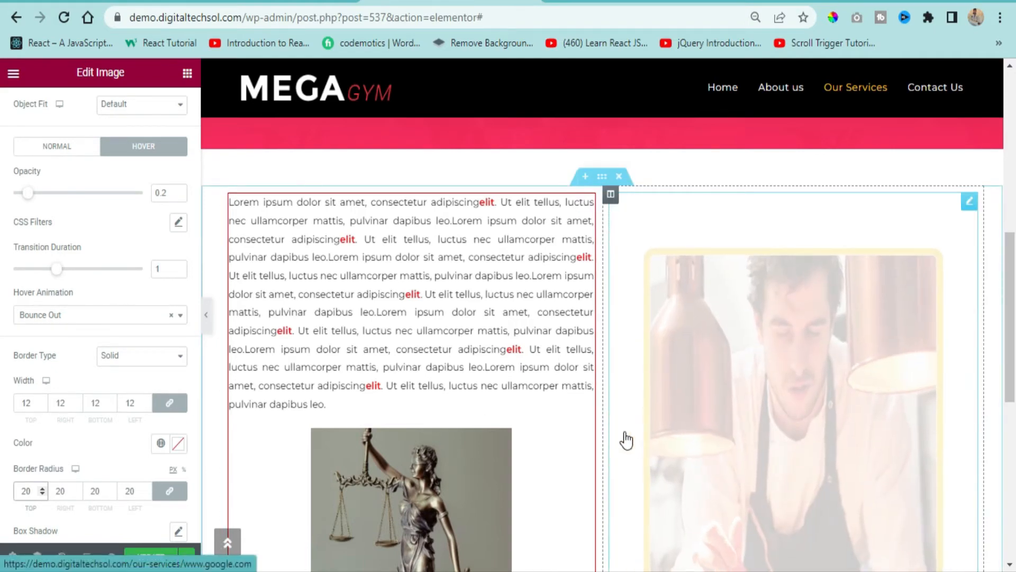
# Set the chef image's border color to red #FF0000 and show its normal-state settings.
pyautogui.click(178, 444)
pyautogui.moveTo(130, 263); pyautogui.dragTo(178, 239)
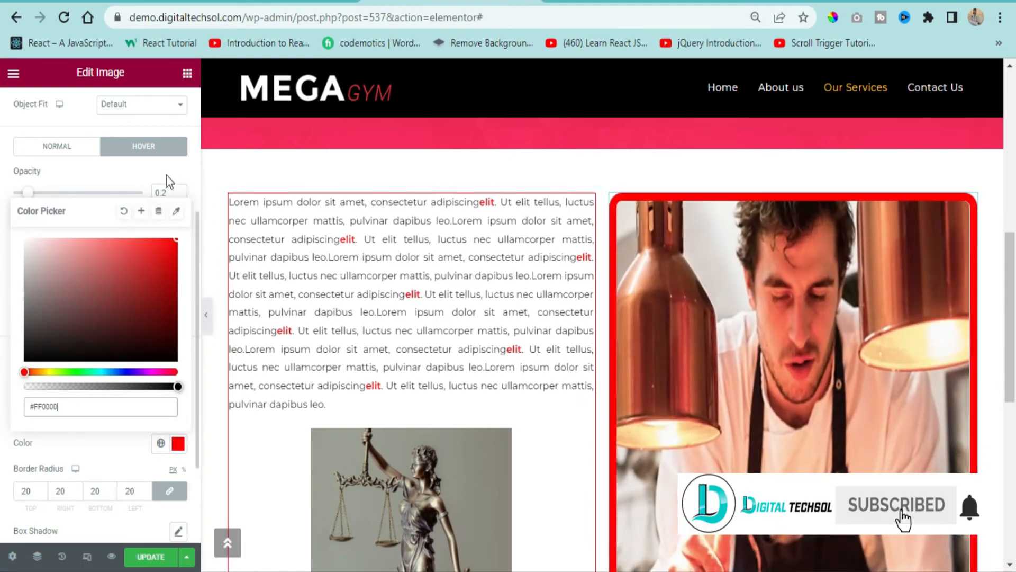
pyautogui.click(66, 145)
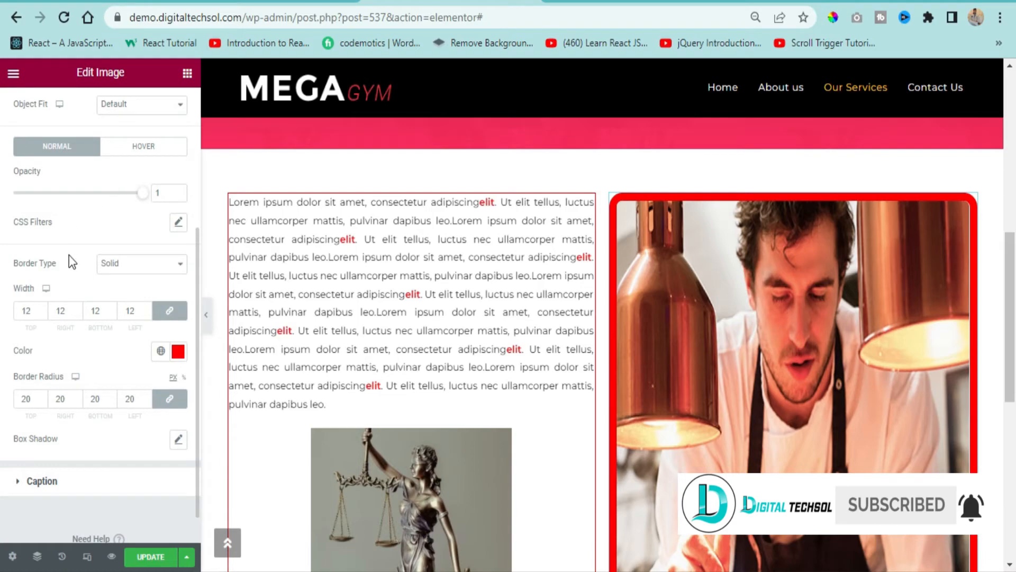
# Set the text color of the chef image's caption to black #000000.
pyautogui.click(62, 480)
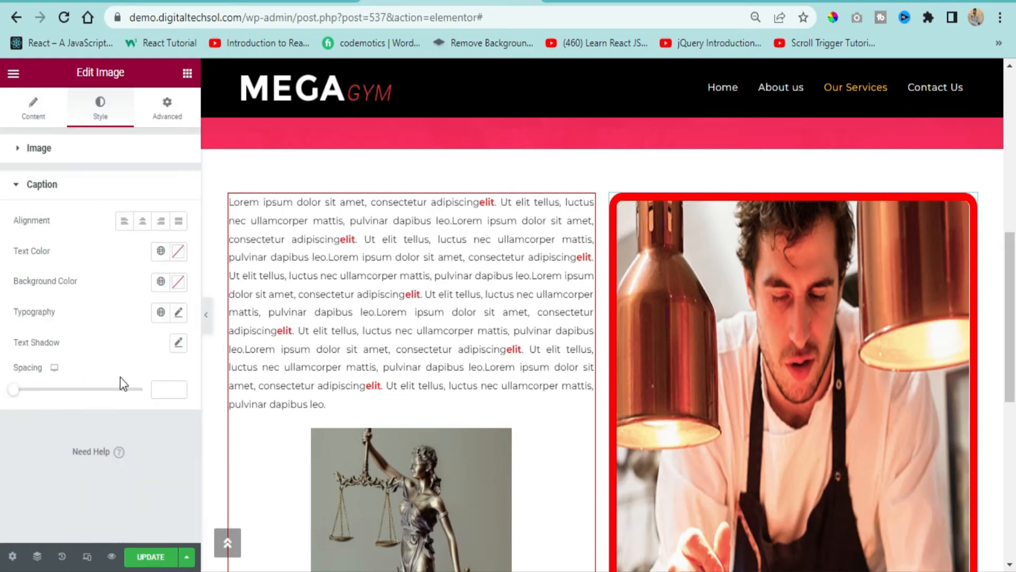
pyautogui.scroll(-5, 328, 359)
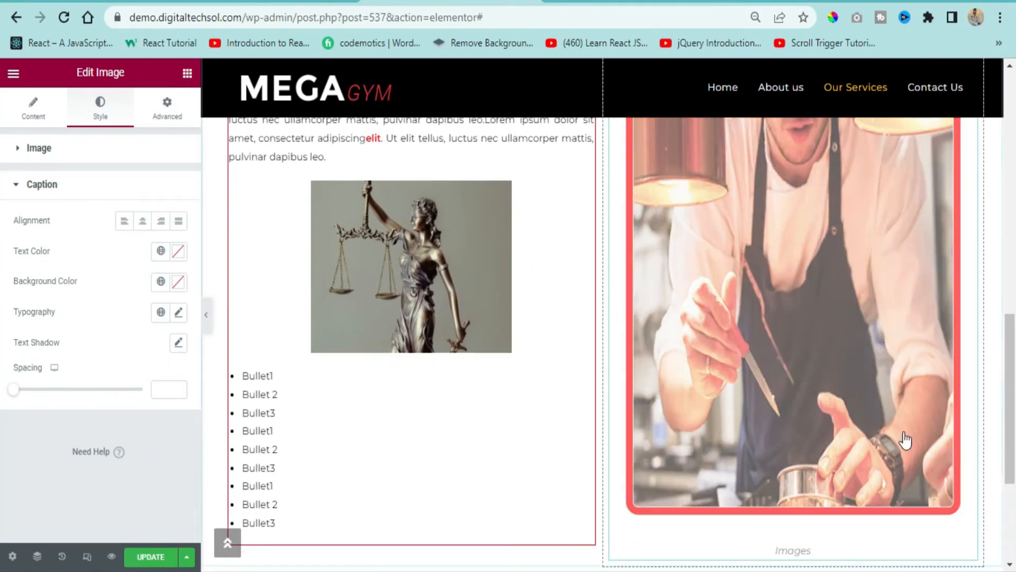
pyautogui.scroll(-3, 798, 430)
pyautogui.click(178, 249)
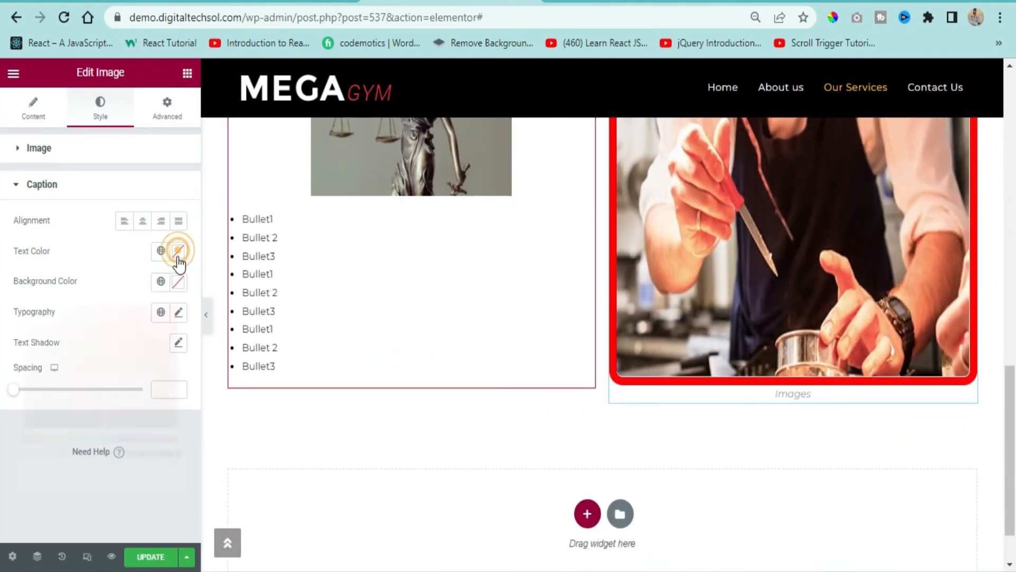
pyautogui.moveTo(154, 344); pyautogui.dragTo(181, 423)
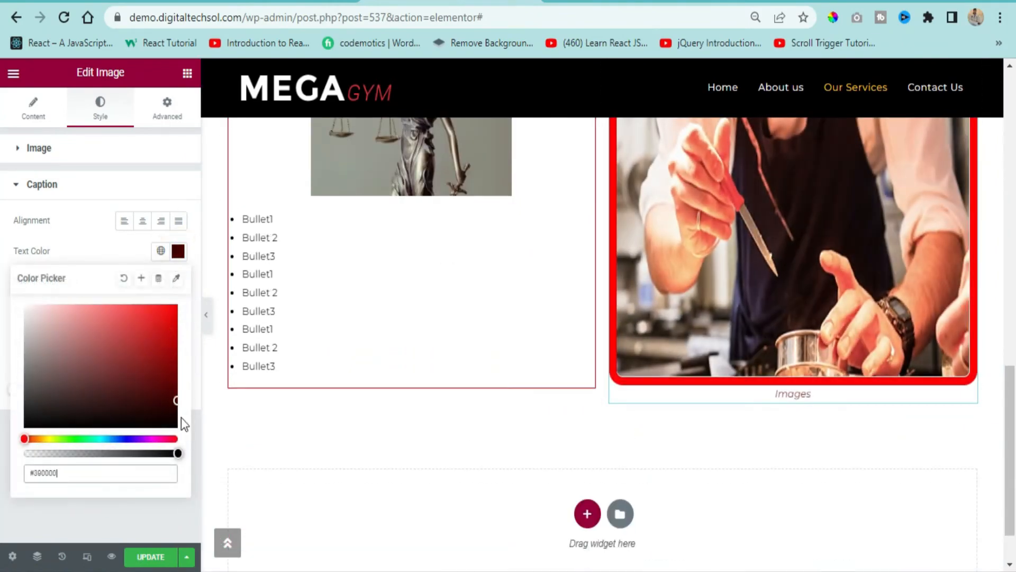
pyautogui.click(178, 250)
# Give the image caption a yellow background with the color #ffcc00.
pyautogui.click(178, 281)
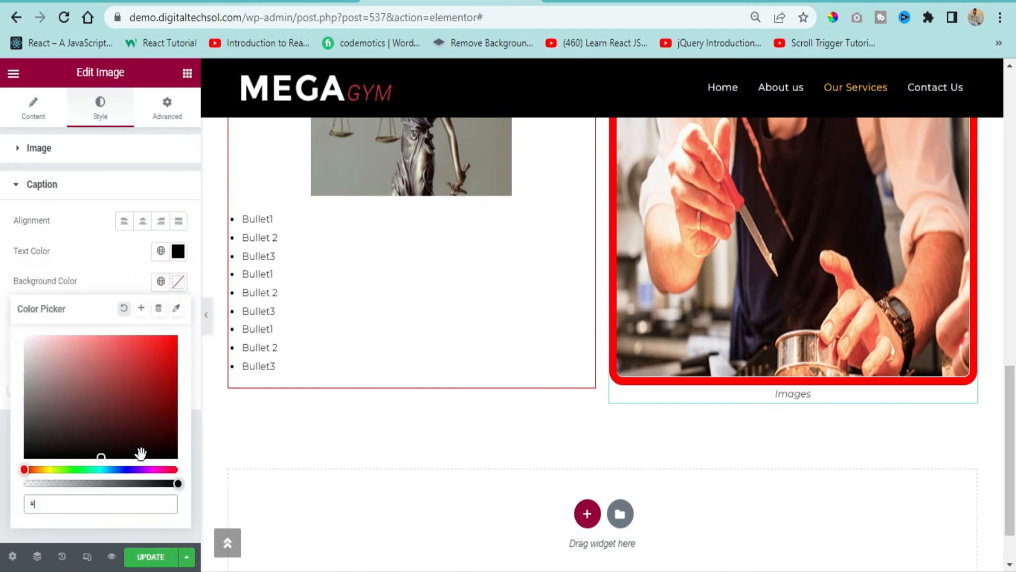
pyautogui.write('#ffcc00')
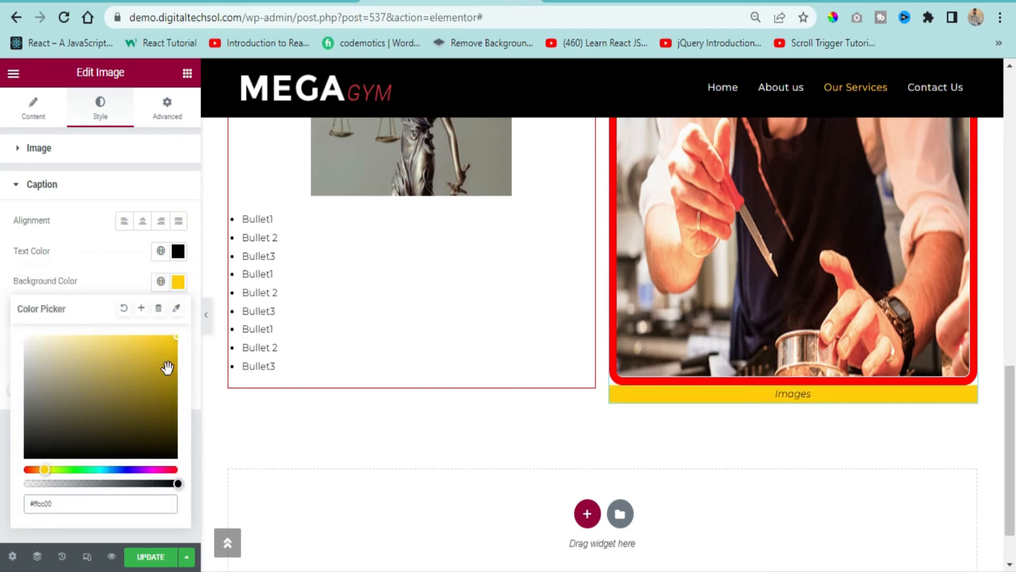
pyautogui.click(180, 285)
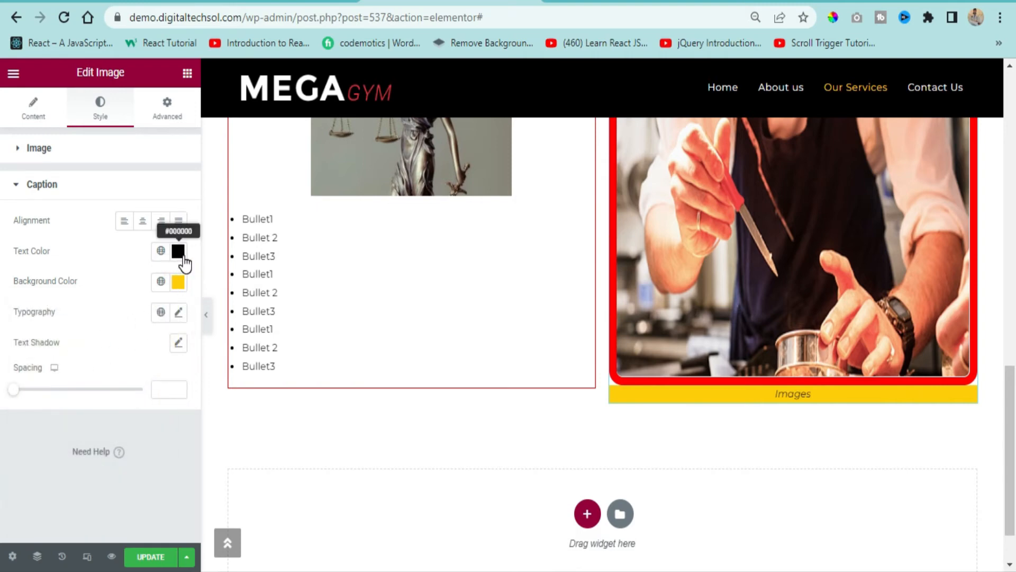
# Center-align the image caption and set its spacing to 10.
pyautogui.click(142, 221)
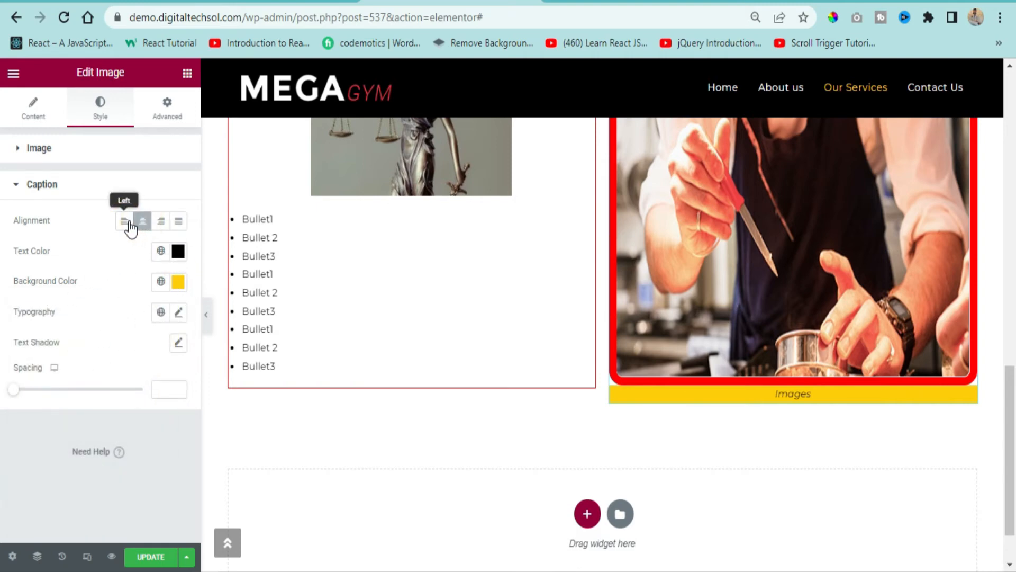
pyautogui.moveTo(10, 390); pyautogui.dragTo(28, 405)
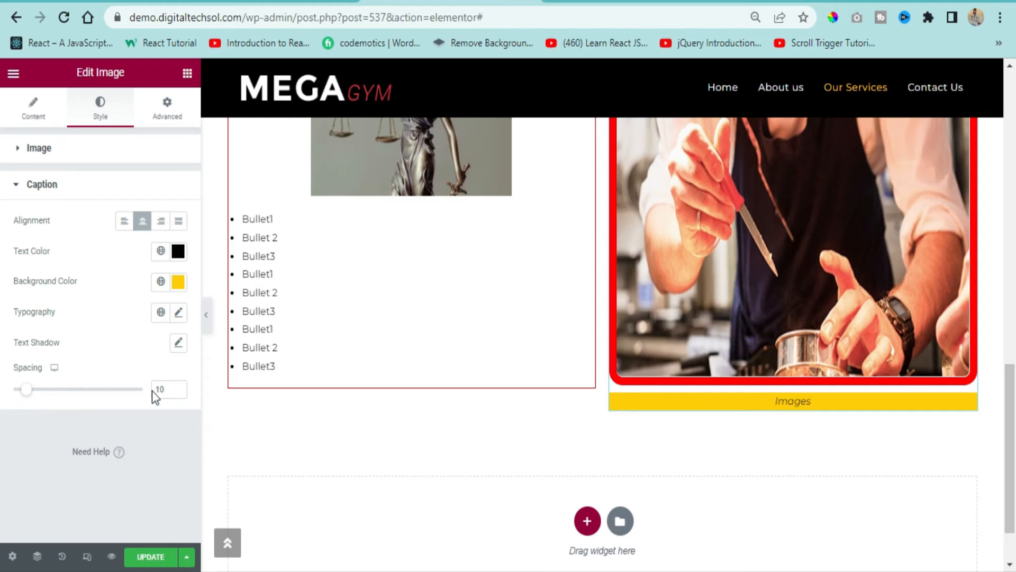
# Clear the chef image's border radius and set its border width to 1 on all sides.
pyautogui.click(57, 158)
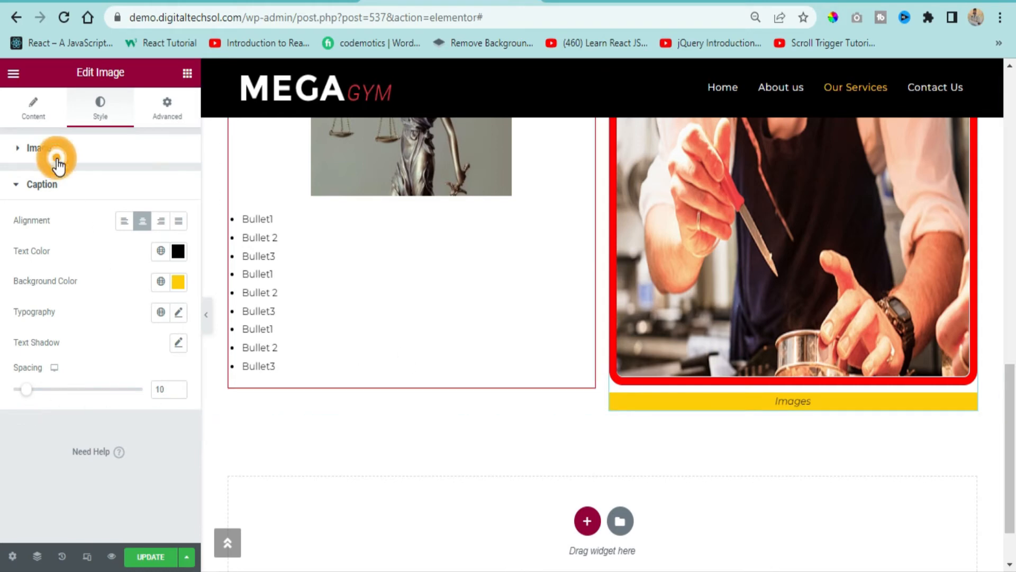
pyautogui.scroll(-3, 91, 367)
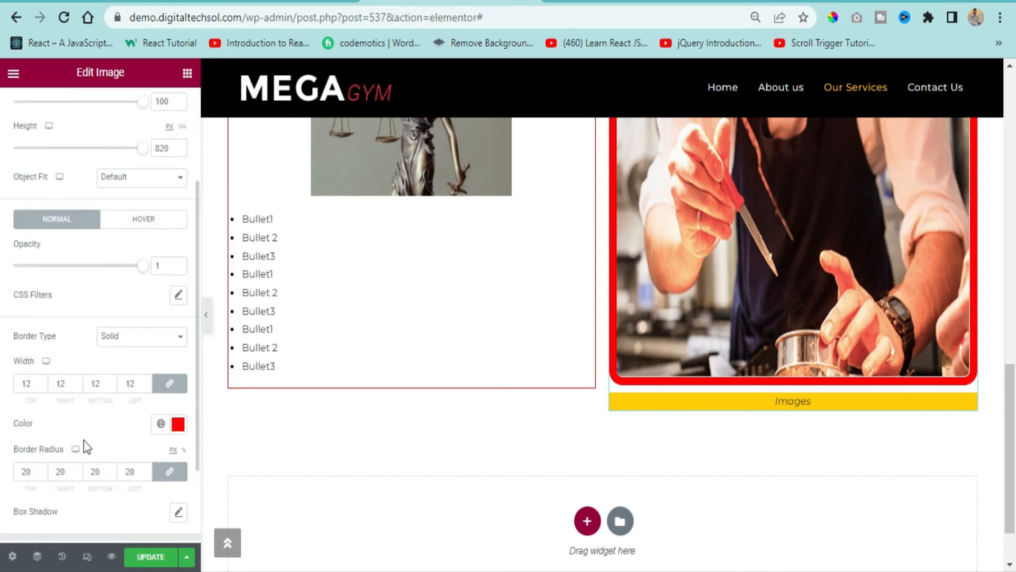
pyautogui.doubleClick(96, 472)
pyautogui.press('BackSpace')
pyautogui.doubleClick(134, 382)
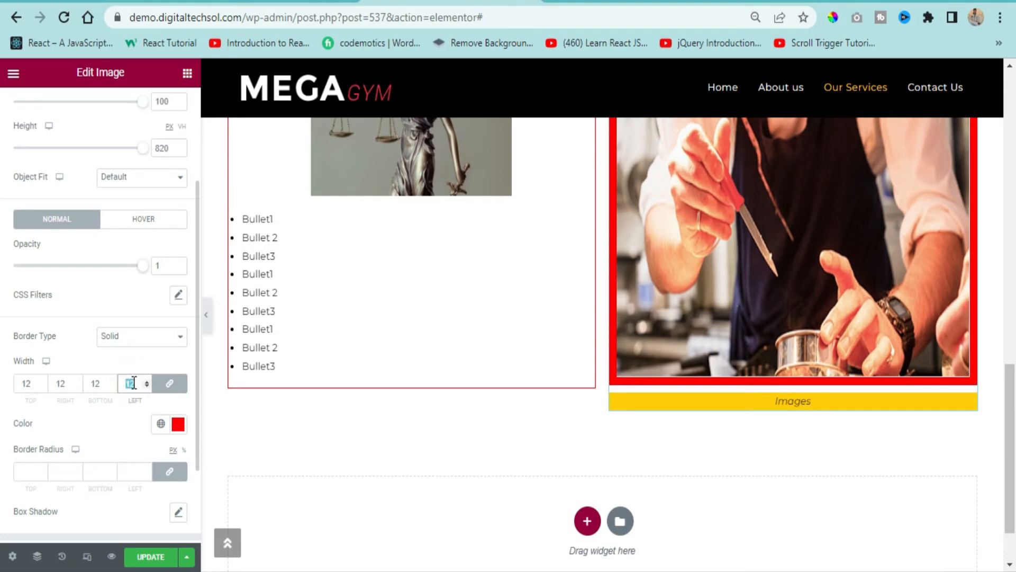
pyautogui.write('1')
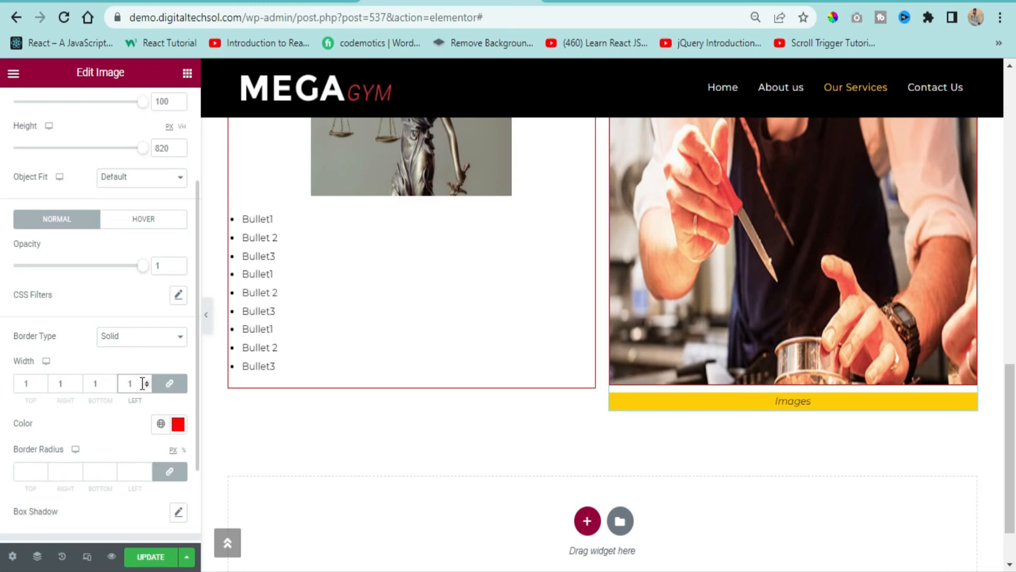
# Try a 50 px margin and 50 px padding on all sides of the image widget.
pyautogui.scroll(3, 117, 285)
pyautogui.scroll(5, 583, 281)
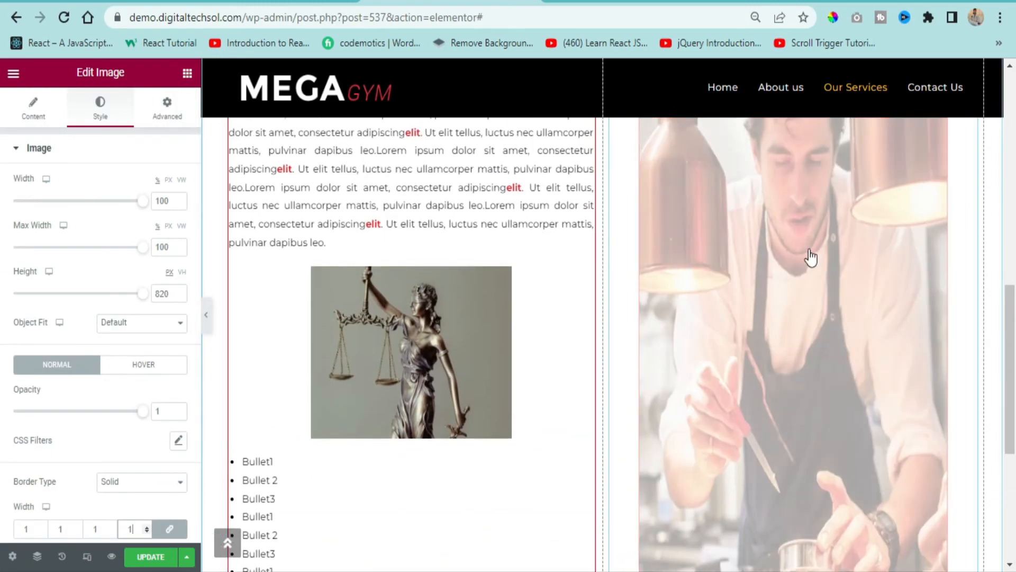
pyautogui.scroll(2, 811, 258)
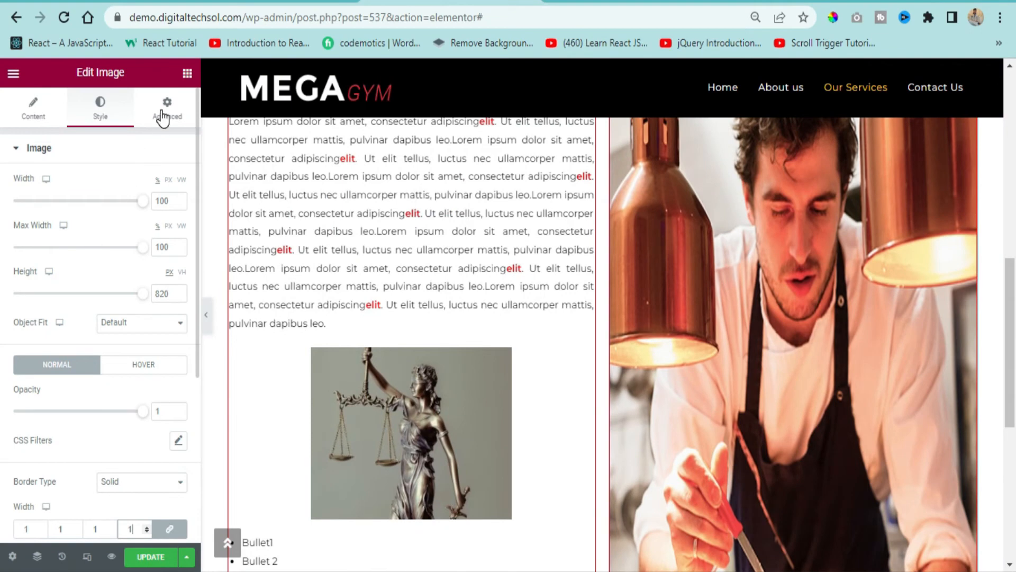
pyautogui.click(163, 117)
pyautogui.scroll(2, 640, 272)
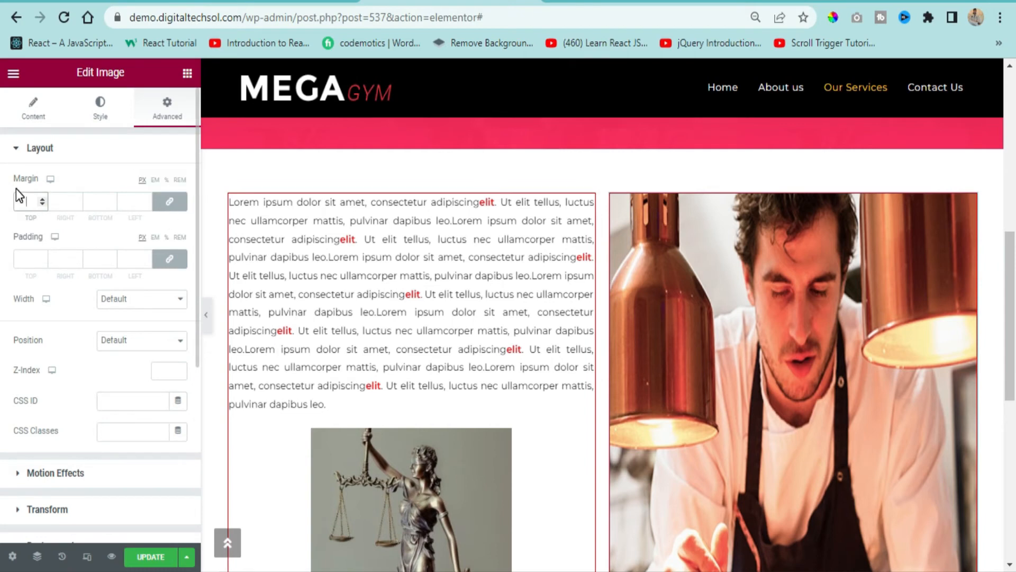
pyautogui.write('50')
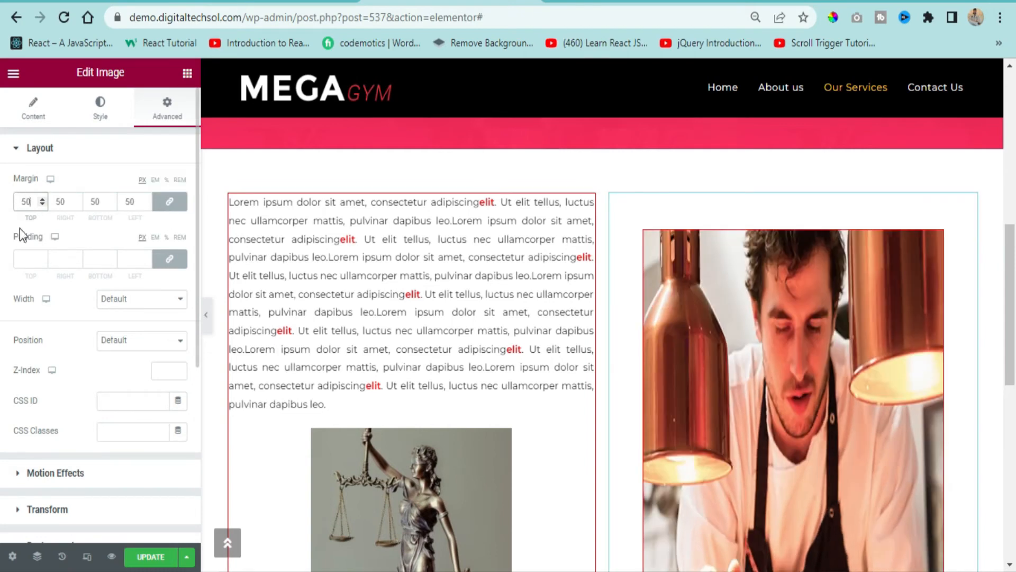
pyautogui.click(26, 259)
pyautogui.write('50')
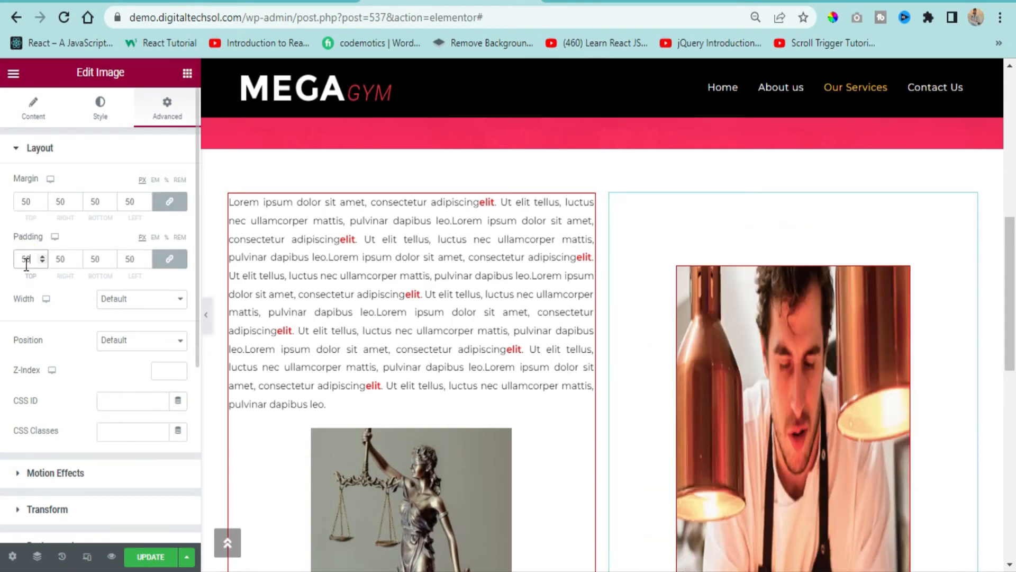
# Clear the image widget's margin and padding values on all sides.
pyautogui.doubleClick(26, 202)
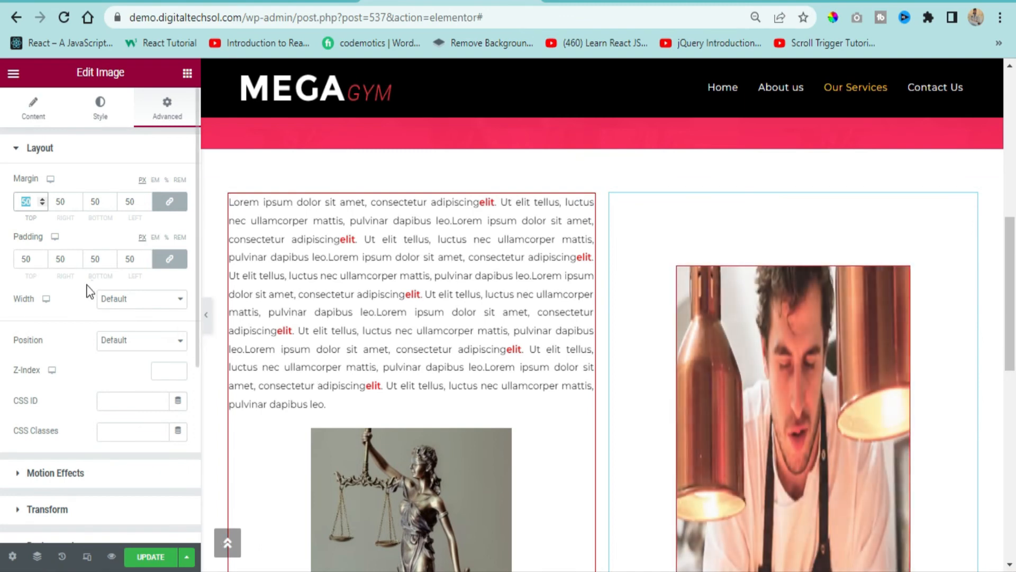
pyautogui.press('BackSpace')
pyautogui.doubleClick(24, 259)
pyautogui.press('BackSpace')
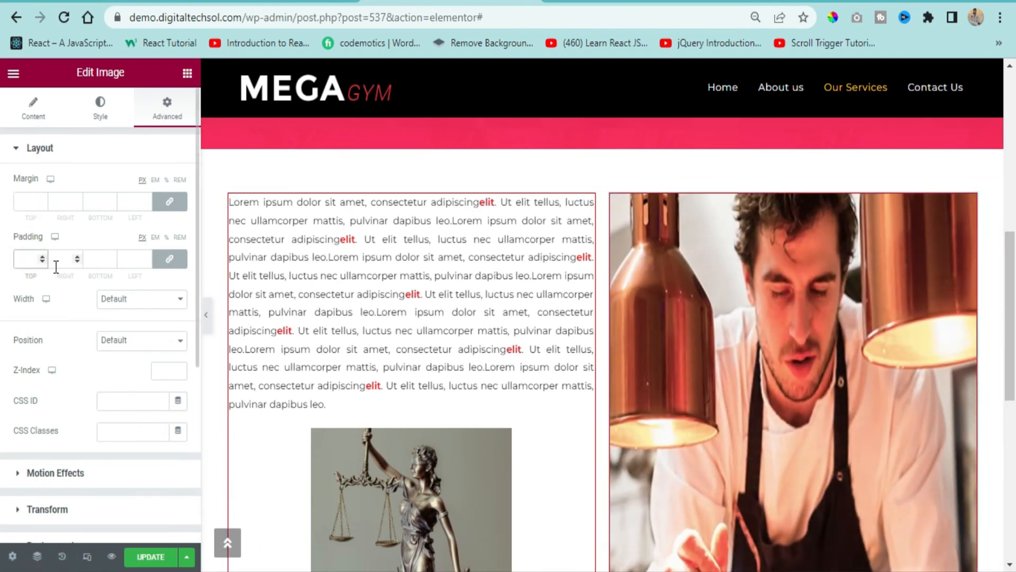
# Try the Inline (auto) and Full Width (100%) widths on the image widget and return it to Default.
pyautogui.click(163, 303)
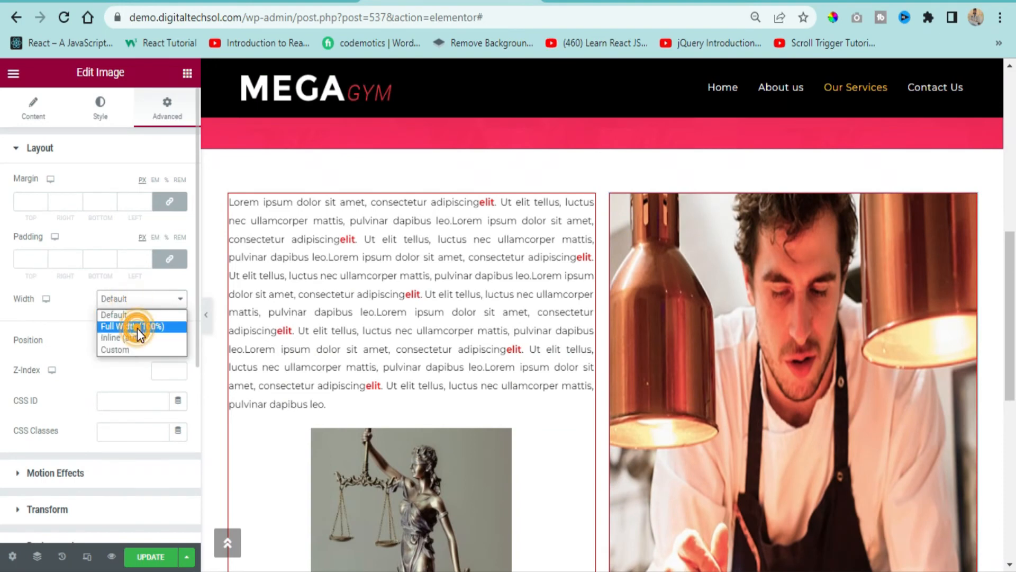
pyautogui.click(138, 337)
pyautogui.click(136, 299)
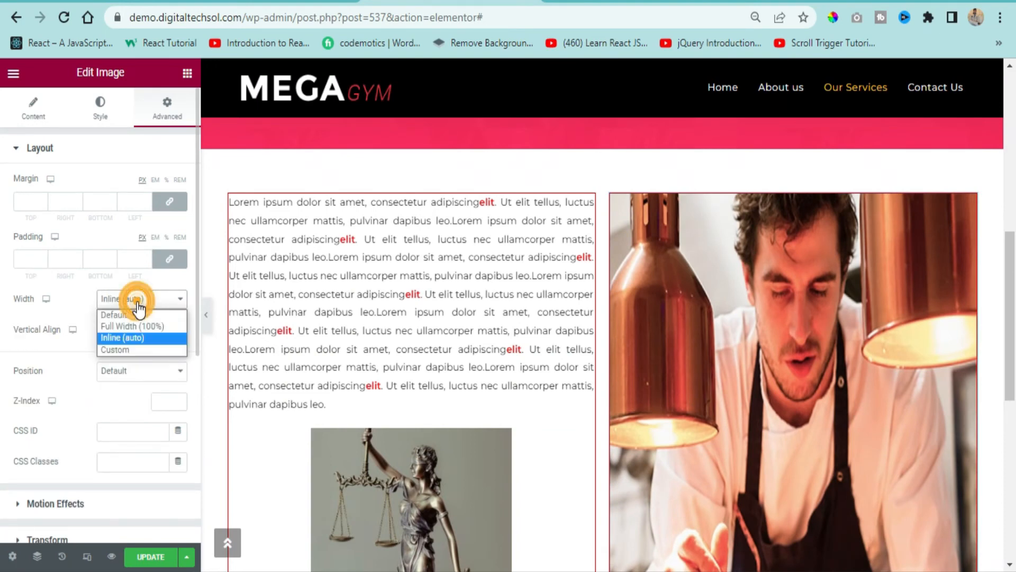
pyautogui.click(134, 325)
pyautogui.click(127, 297)
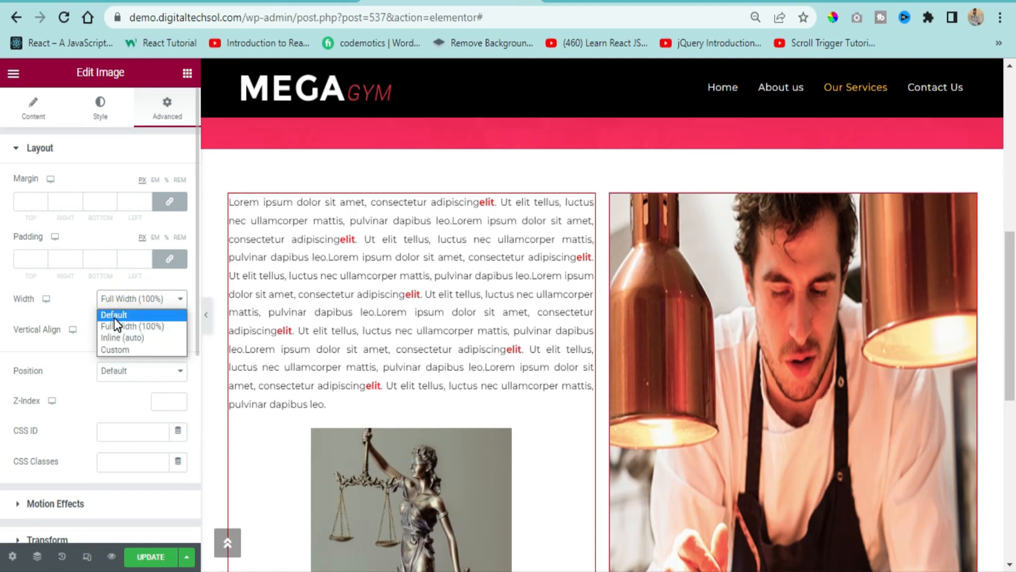
pyautogui.click(115, 316)
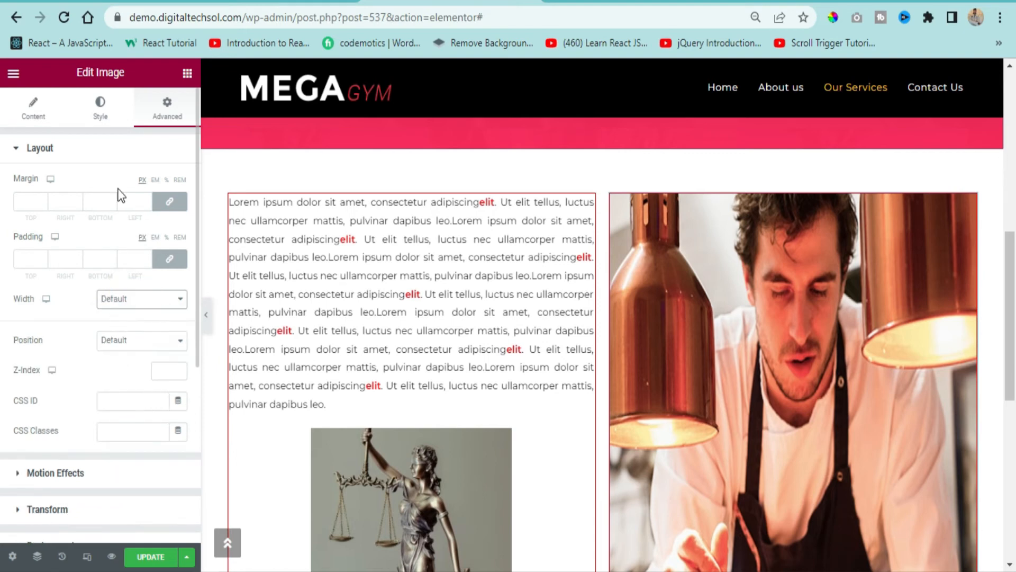
# Try absolute positioning on the image widget with a vertical offset of 300 px from the top.
pyautogui.click(100, 105)
pyautogui.click(167, 106)
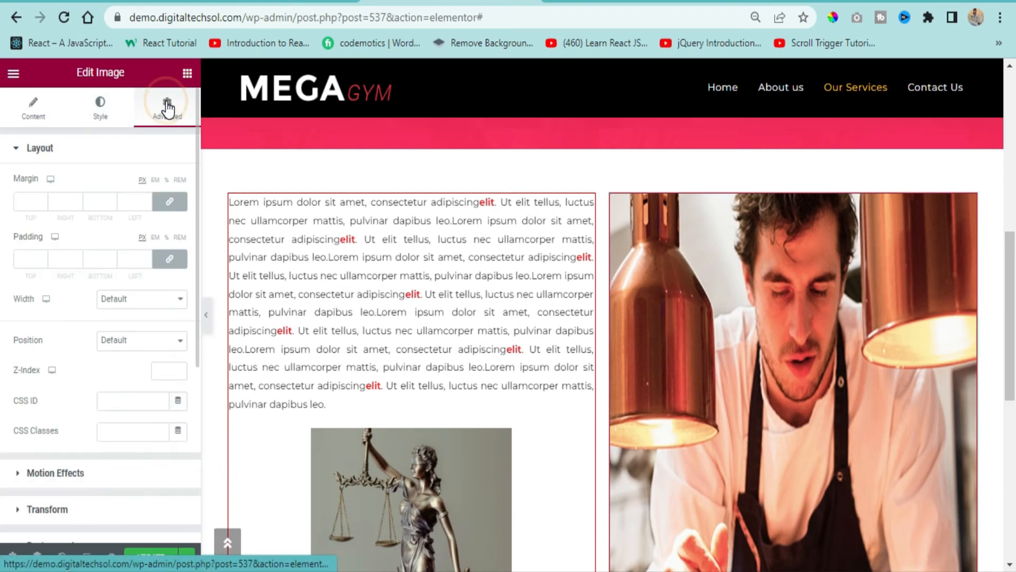
pyautogui.click(136, 341)
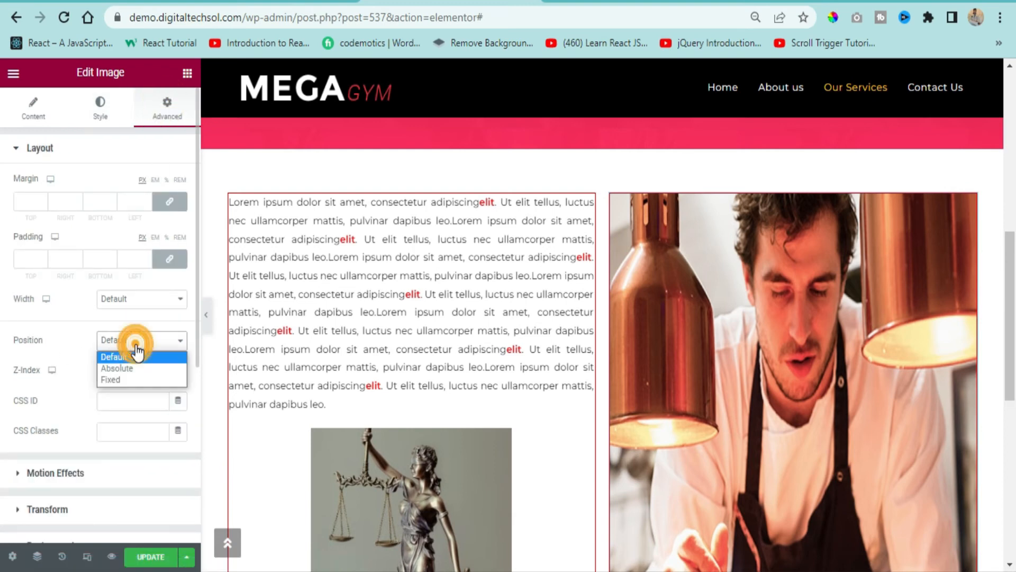
pyautogui.click(135, 368)
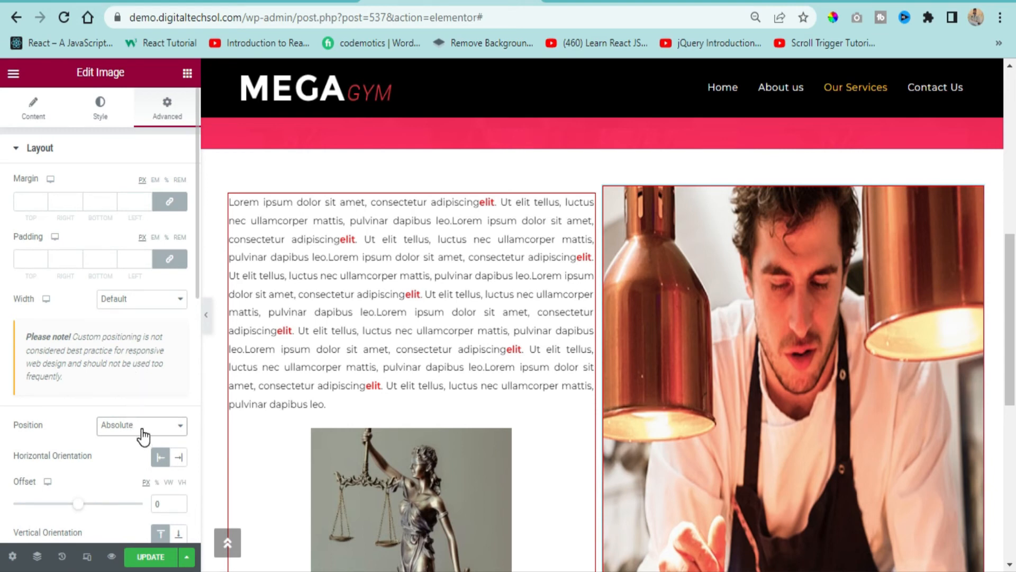
pyautogui.scroll(-4, 143, 437)
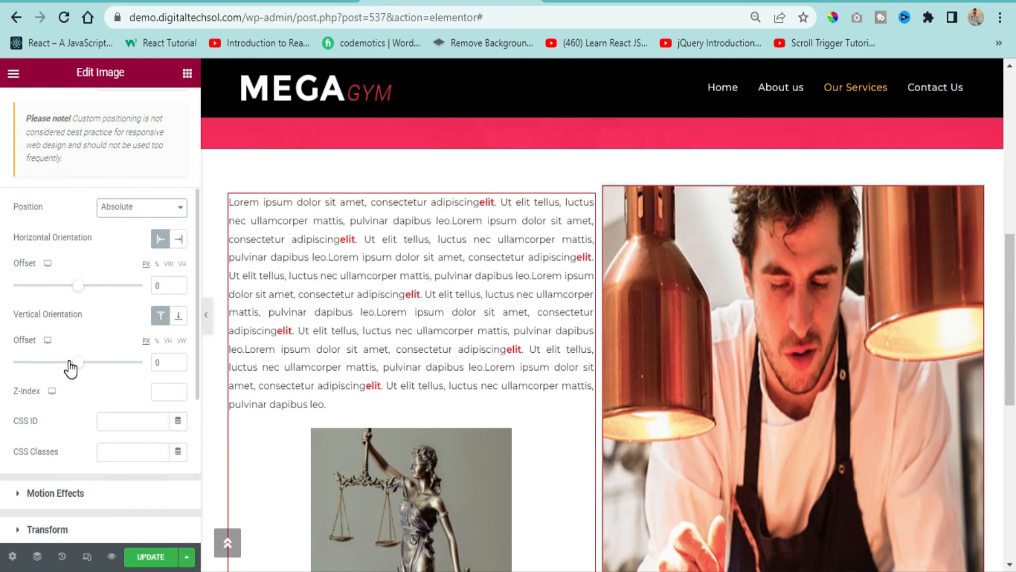
pyautogui.moveTo(78, 363); pyautogui.dragTo(97, 374)
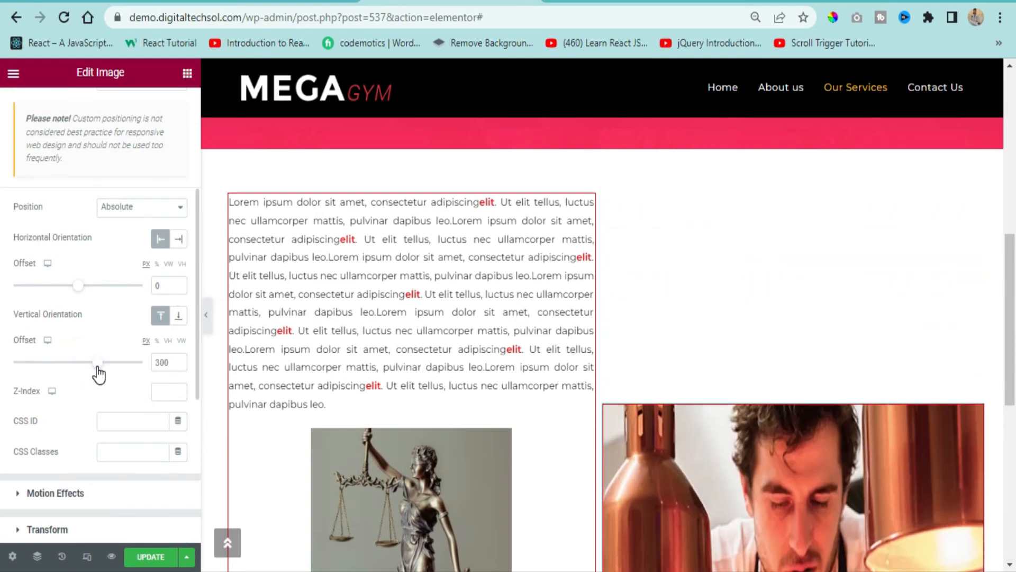
pyautogui.scroll(-5, 612, 294)
pyautogui.scroll(-1, 377, 424)
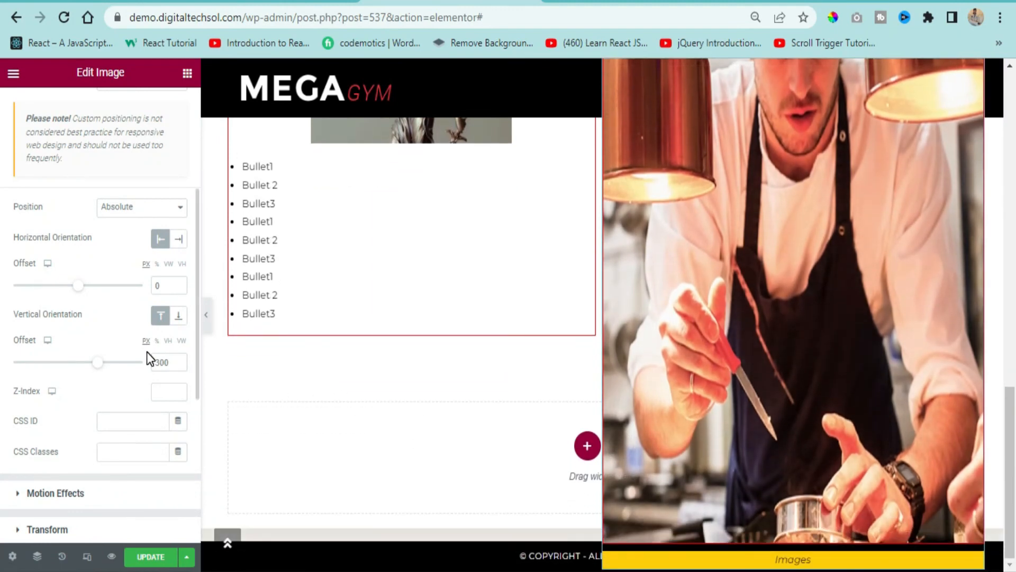
pyautogui.click(100, 366)
# Return the image widget's position to Default.
pyautogui.scroll(3, 170, 257)
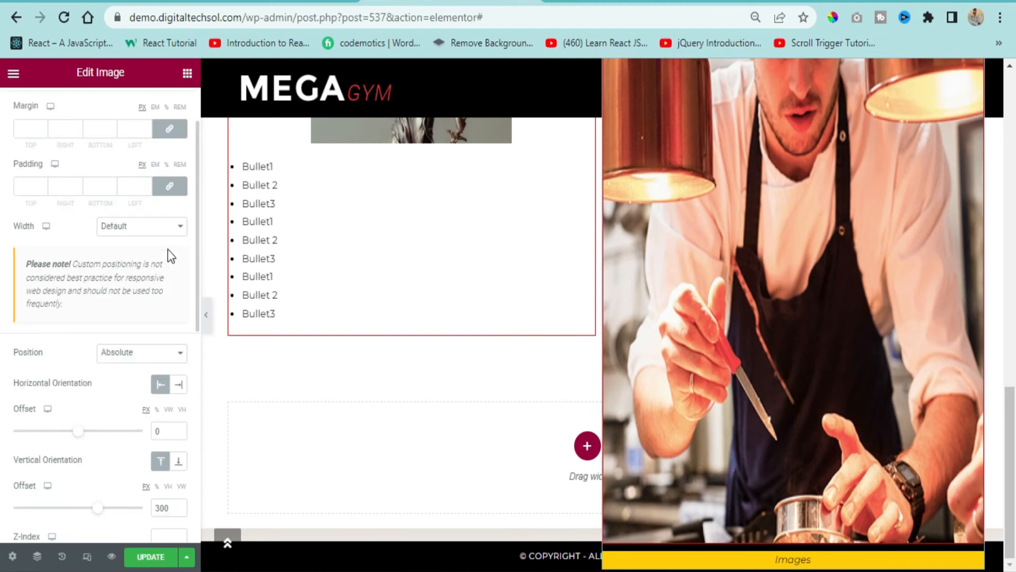
pyautogui.click(142, 352)
pyautogui.click(129, 365)
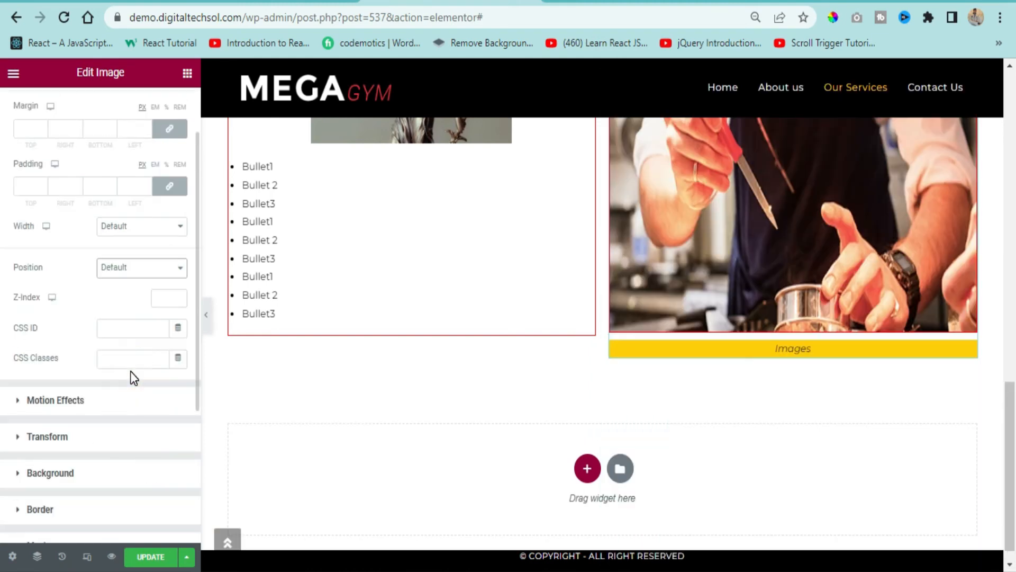
pyautogui.scroll(5, 693, 335)
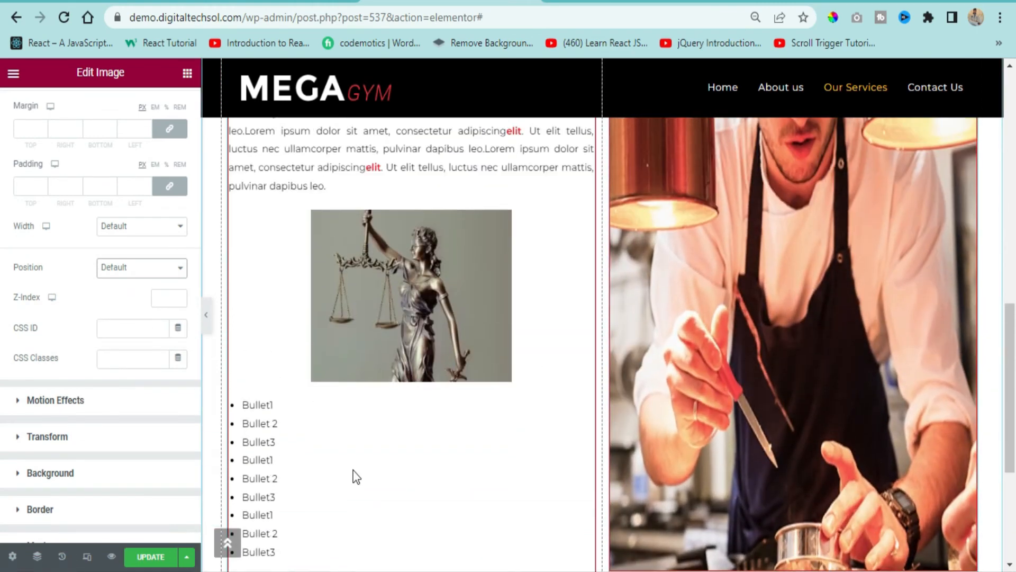
# Open the image widget's Motion Effects settings to view the entrance animation option.
pyautogui.scroll(-1, 97, 415)
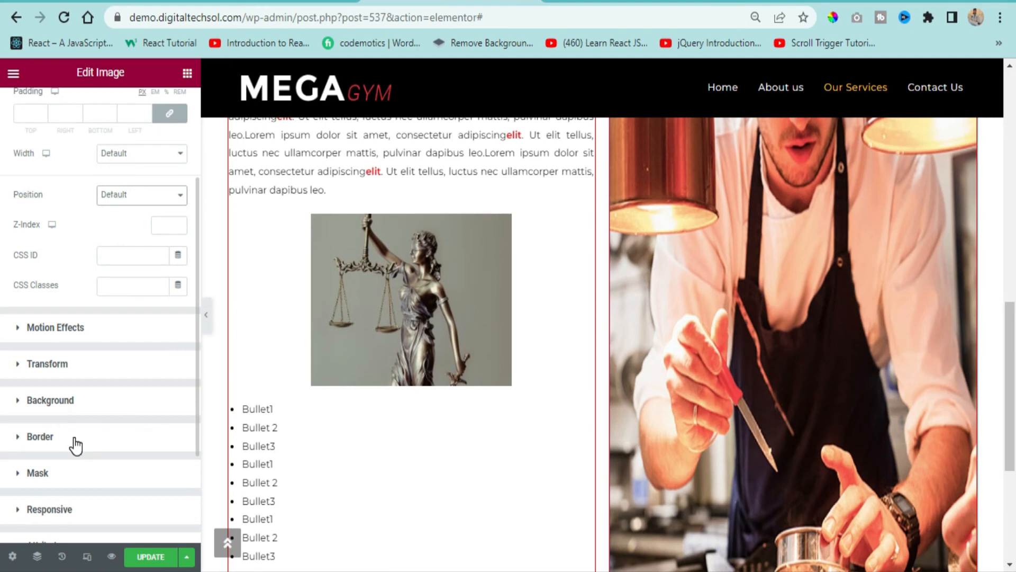
pyautogui.scroll(-2, 76, 446)
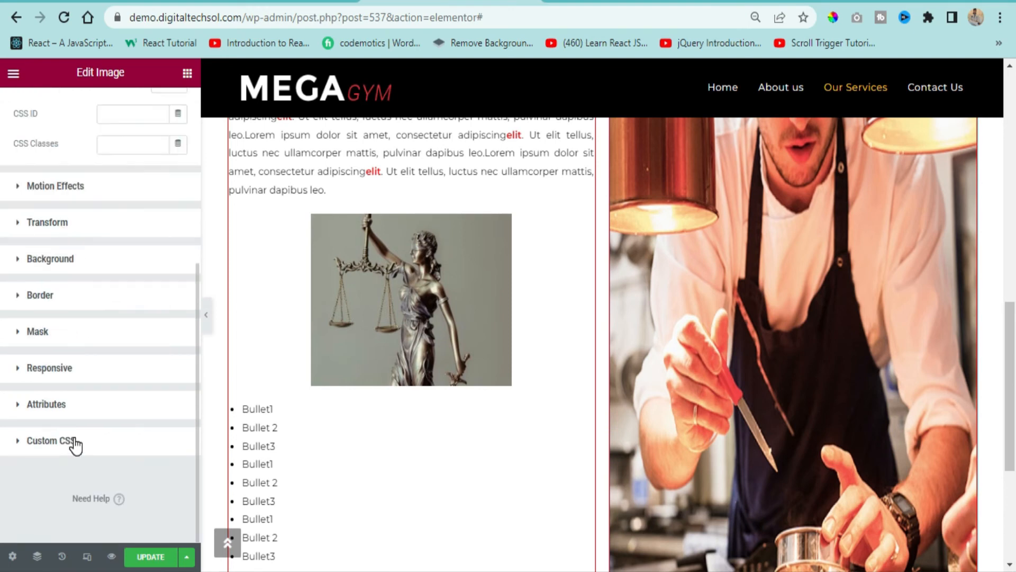
pyautogui.scroll(1, 76, 446)
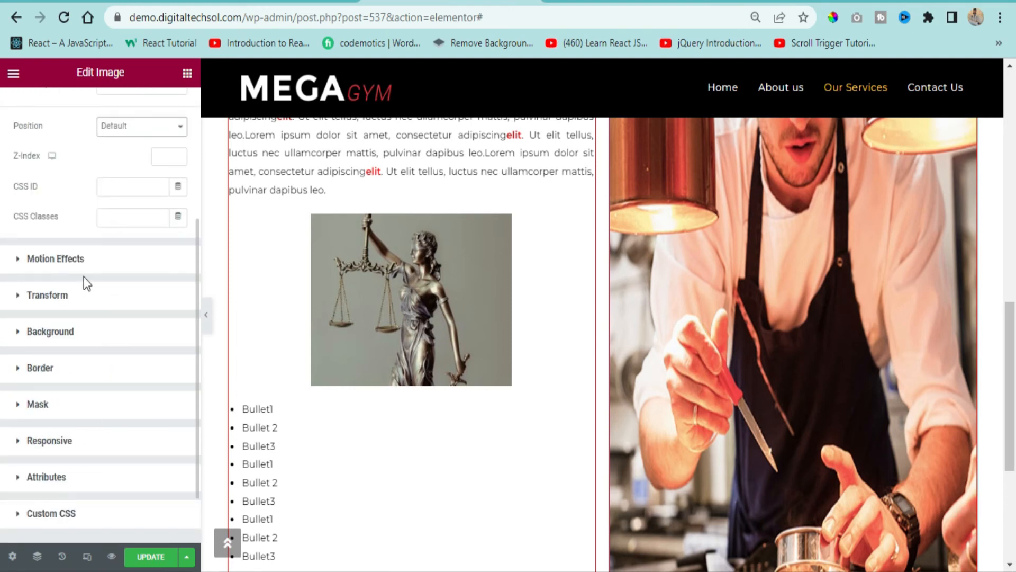
pyautogui.click(113, 261)
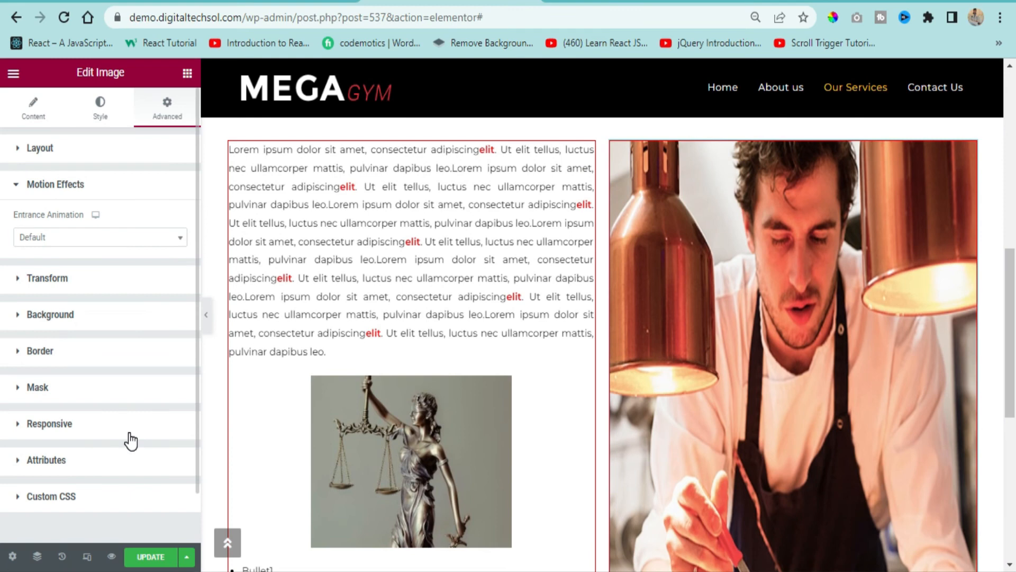
# Update the page and preview it, checking the text column and both images on the Our Services page.
pyautogui.click(156, 562)
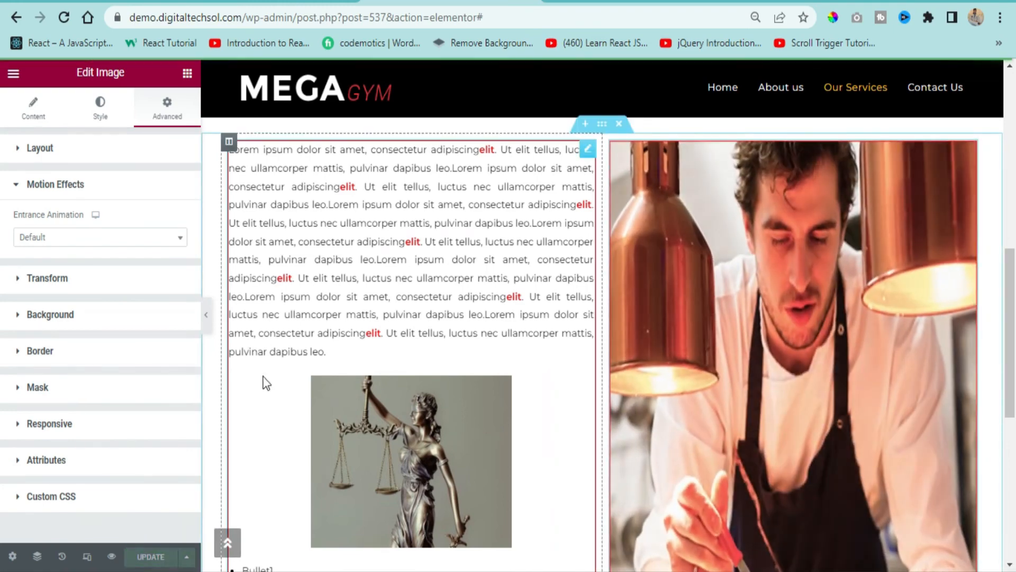
pyautogui.click(111, 556)
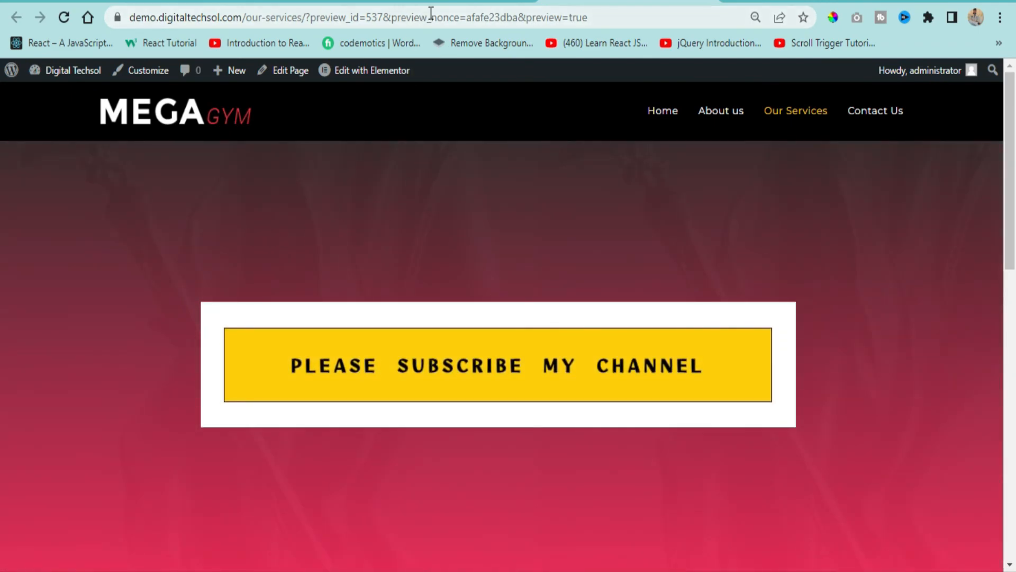
pyautogui.scroll(-10, 335, 223)
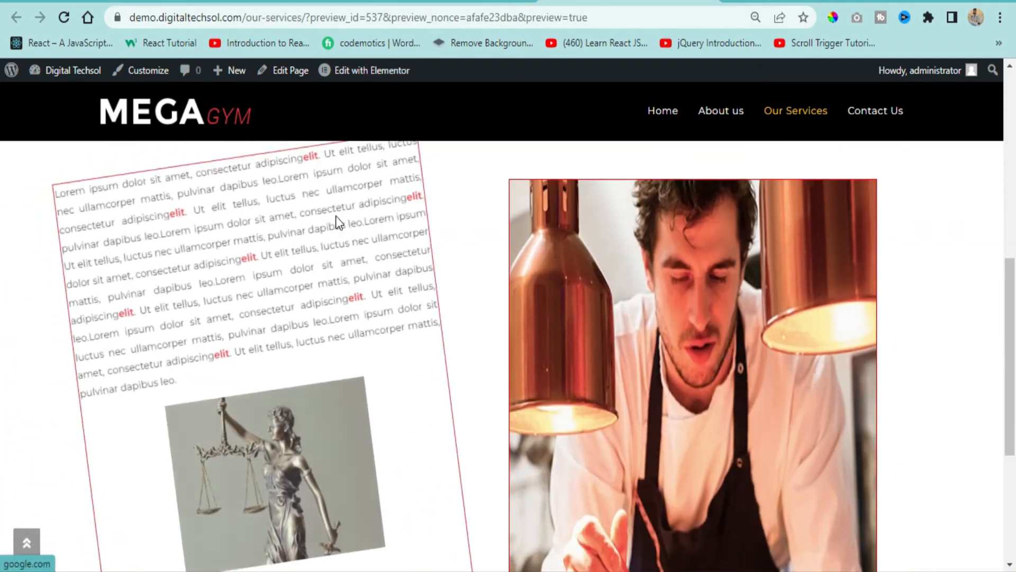
pyautogui.scroll(-2, 336, 222)
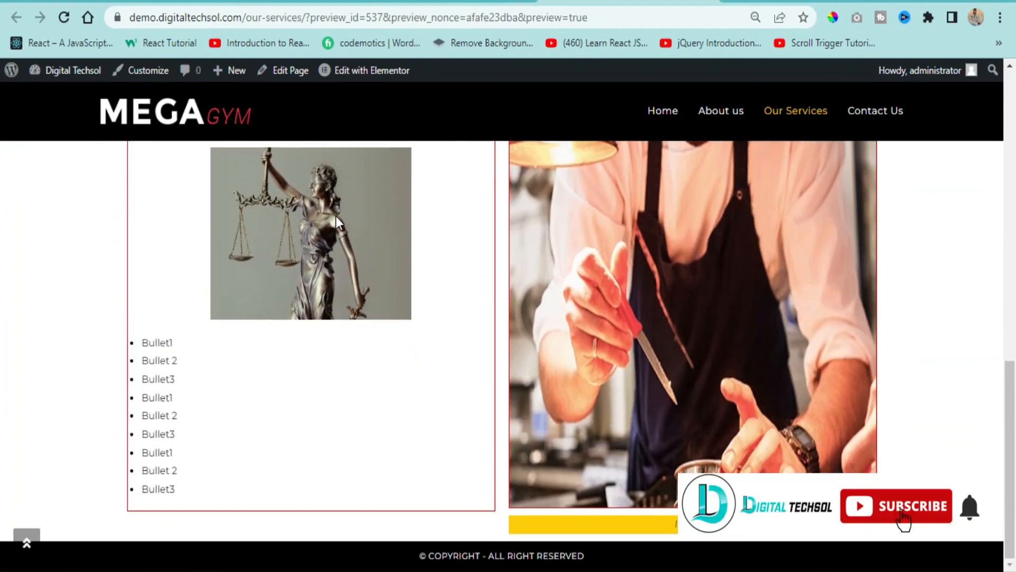
pyautogui.scroll(3, 336, 222)
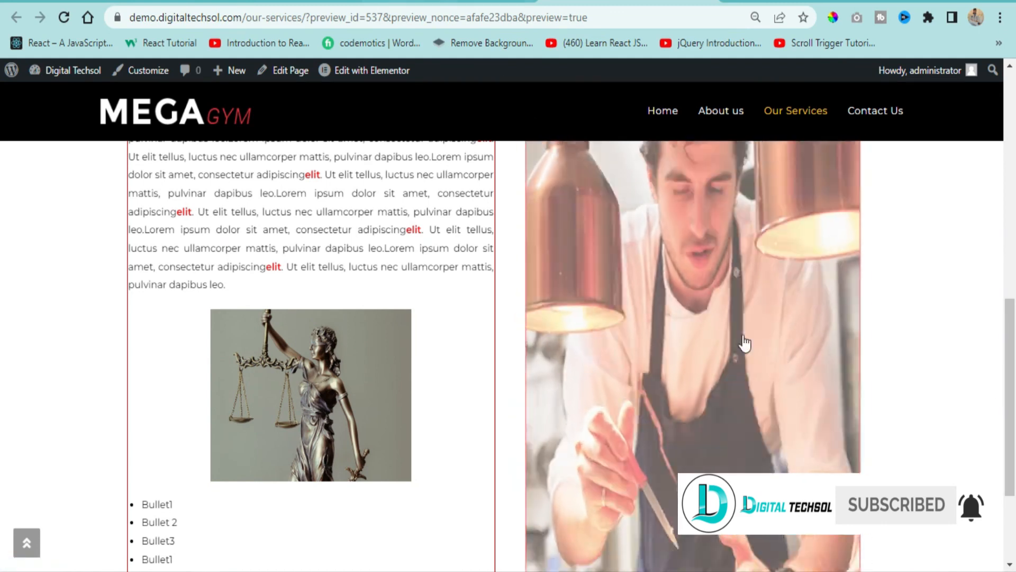
pyautogui.scroll(3, 984, 383)
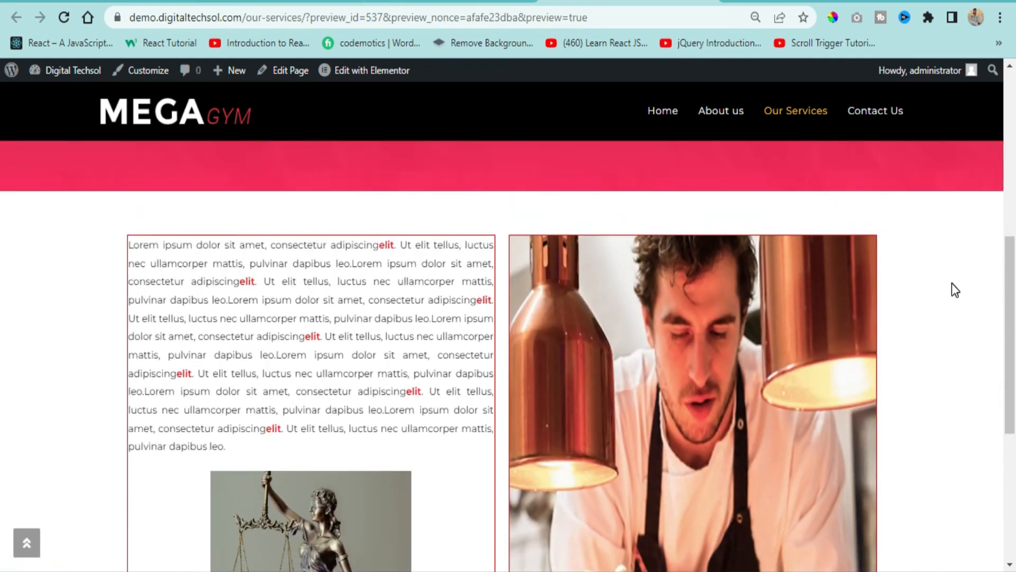